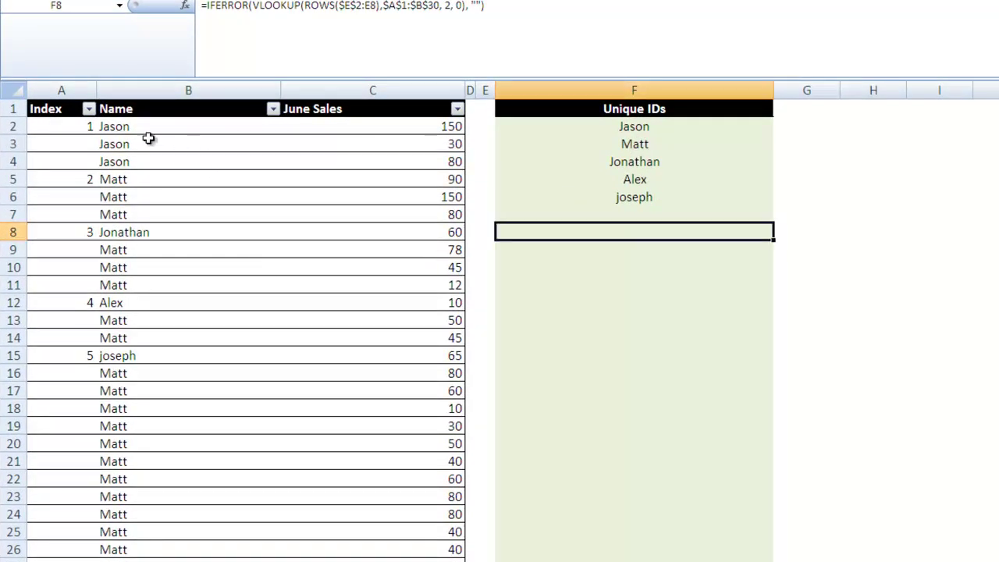
Copy Matt from B19 over names B5:B28, leaving only Jason and Matt in Unique IDs.
left_click(139, 130)
left_click(180, 420)
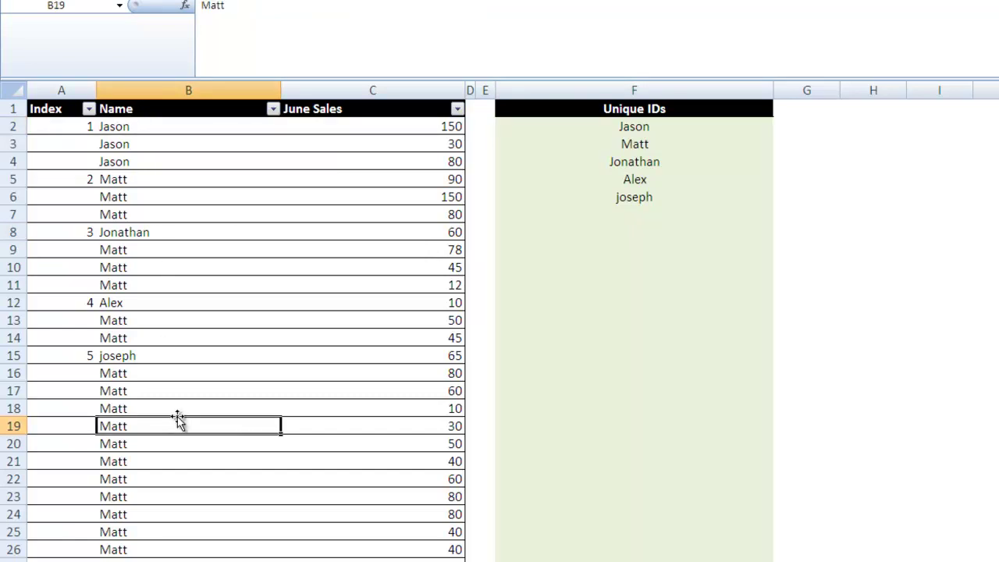
key("ctrl+c")
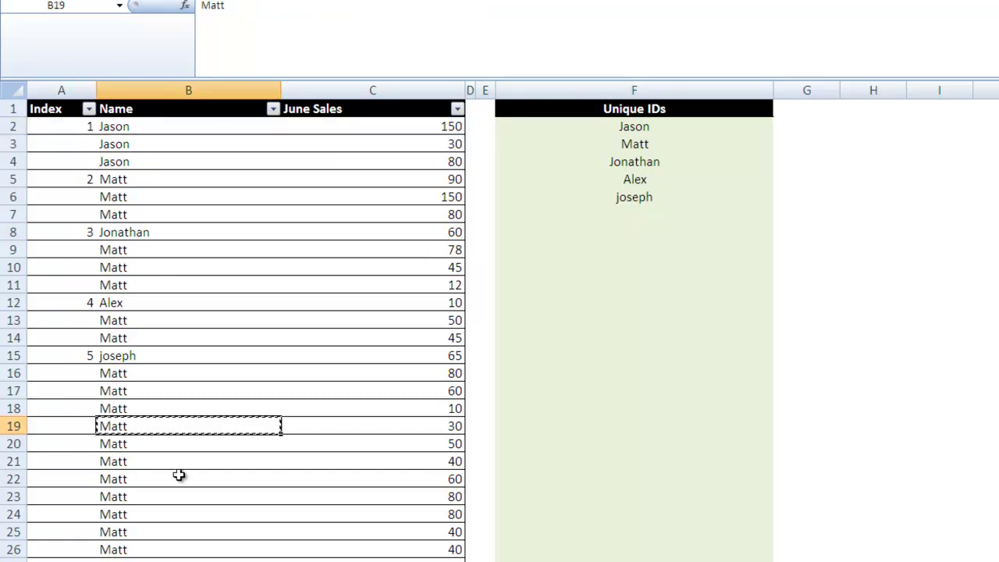
left_click(187, 561)
left_click_drag(188, 558, 188, 179)
key("ctrl+v")
left_click_drag(616, 126, 616, 190)
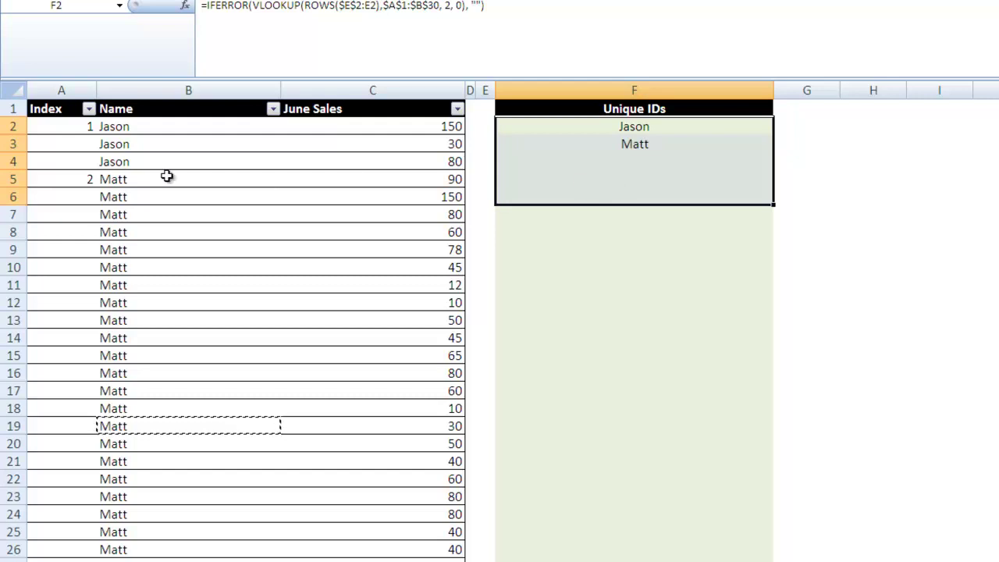
left_click(156, 179)
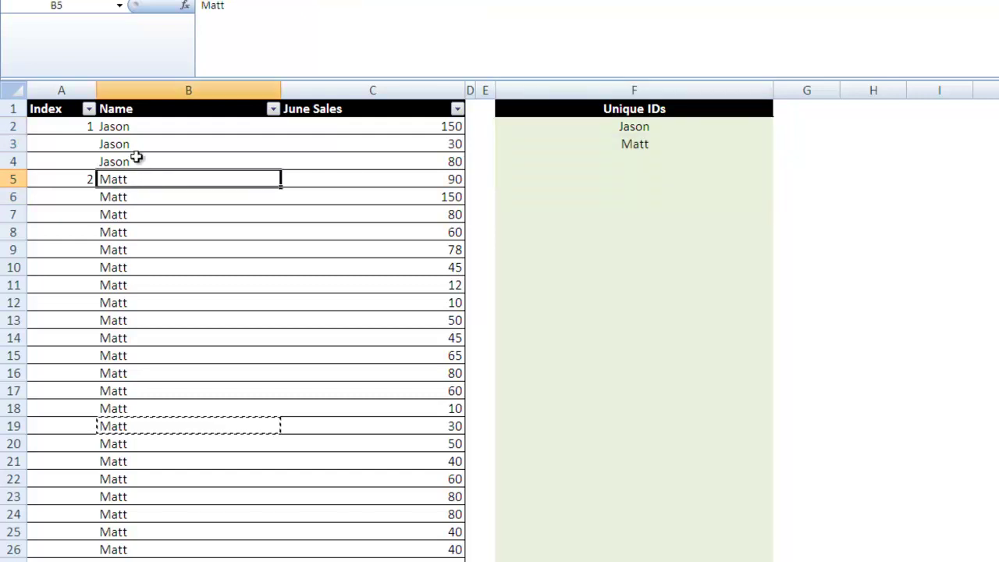
Rename B9 to Alex and B15 to Jonathan.
left_click(131, 248)
type("Alex")
key("Return")
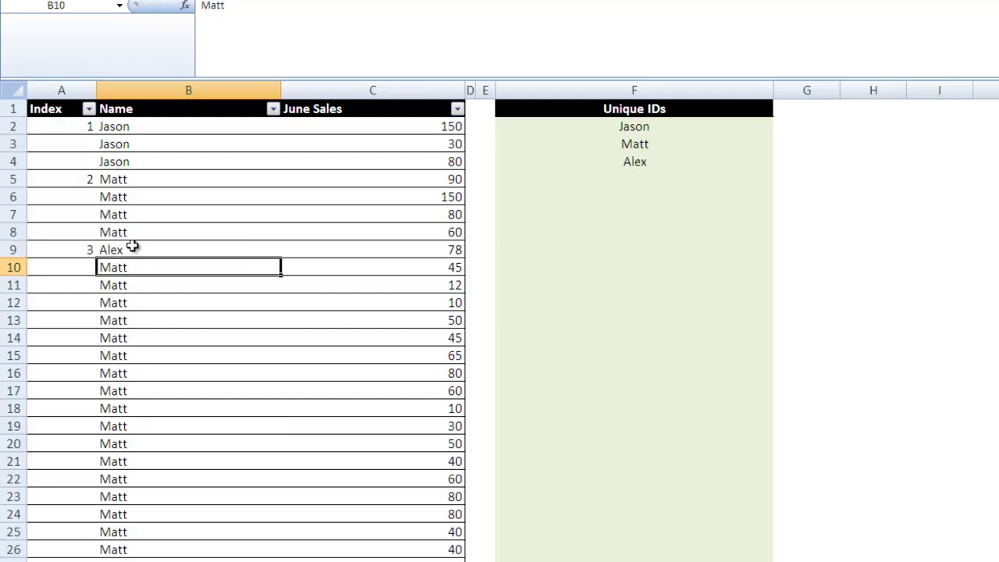
left_click(168, 354)
type("Jona")
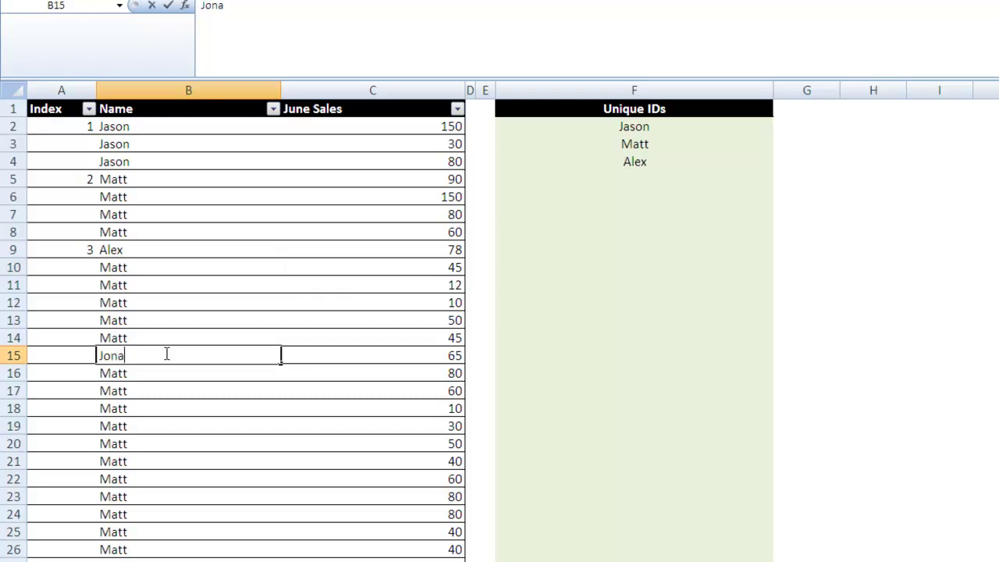
type("tyh")
key("BackSpace")
key("BackSpace")
type("han")
key("Return")
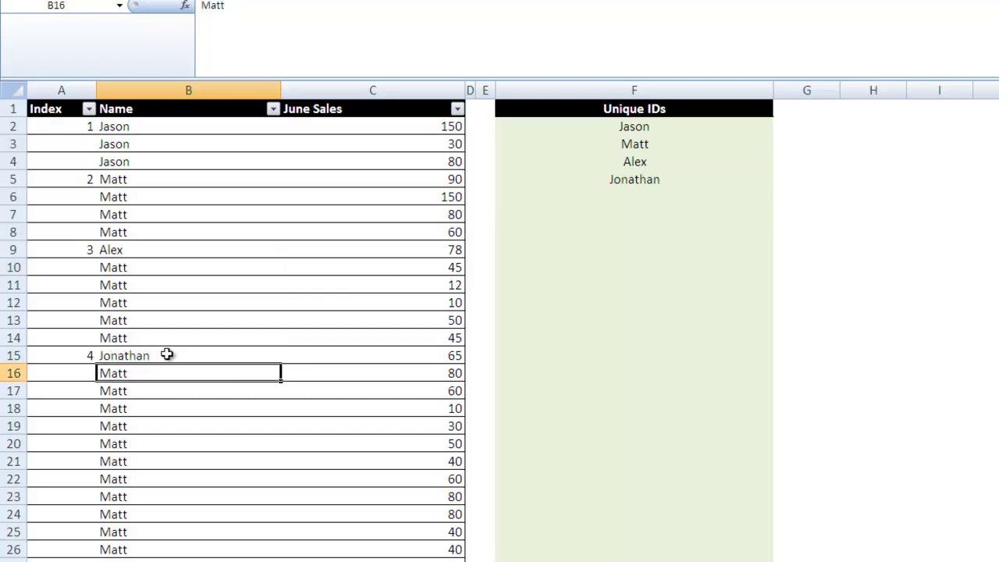
Enter Jham,e in B16 and fdafa in B17.
type("JHam,e")
key("Return")
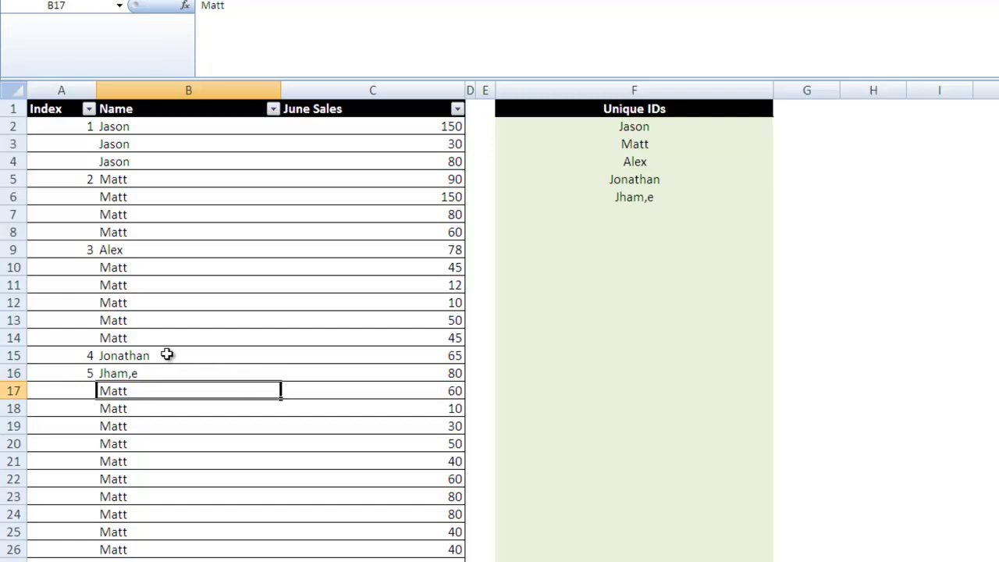
type("fdafa")
key("ctrl+Return")
key("Down")
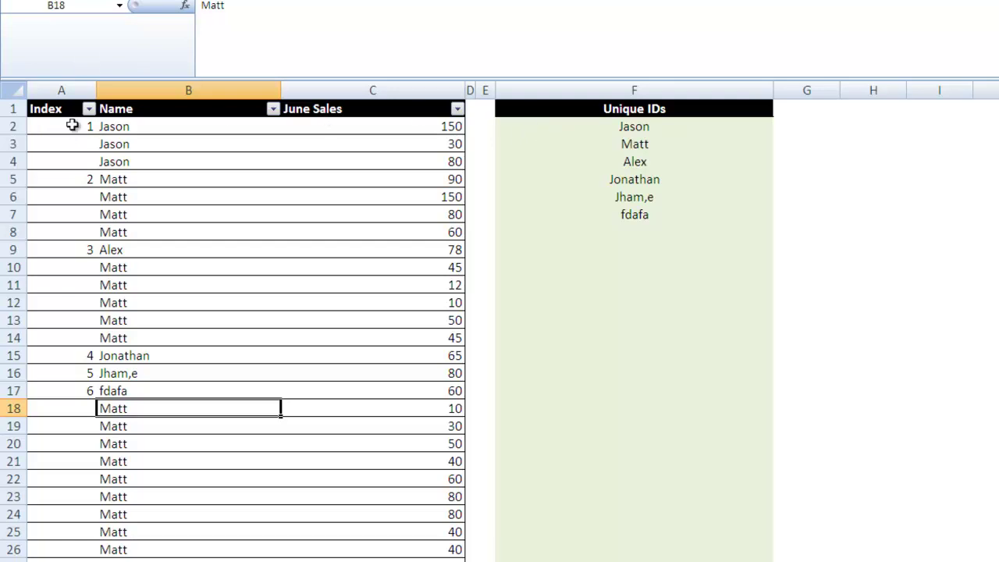
Delete A2's old formula and retype it as =IF(countif(b1:b1,b2).
left_click(74, 125)
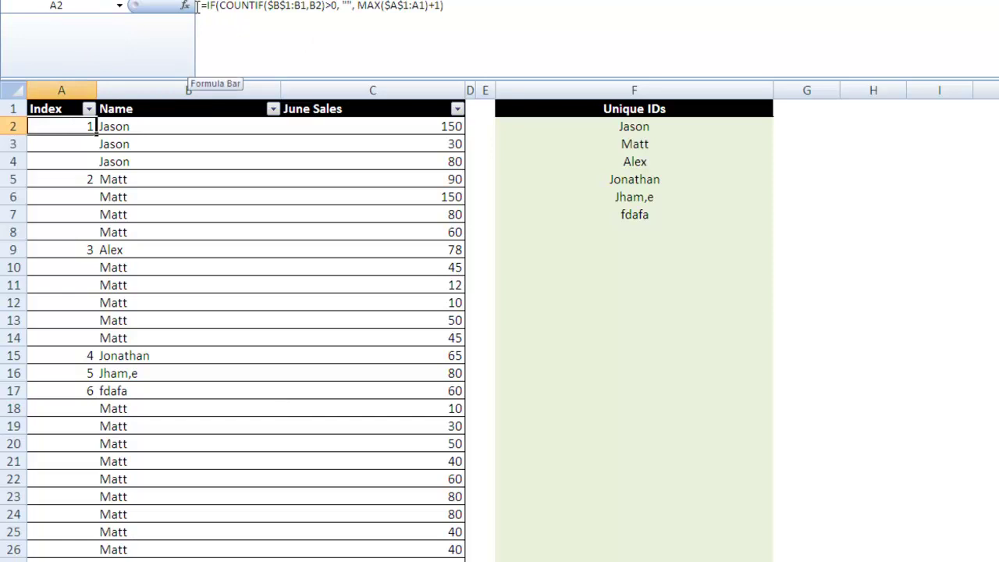
left_click_drag(203, 7, 478, 48)
key("Delete")
type("=i")
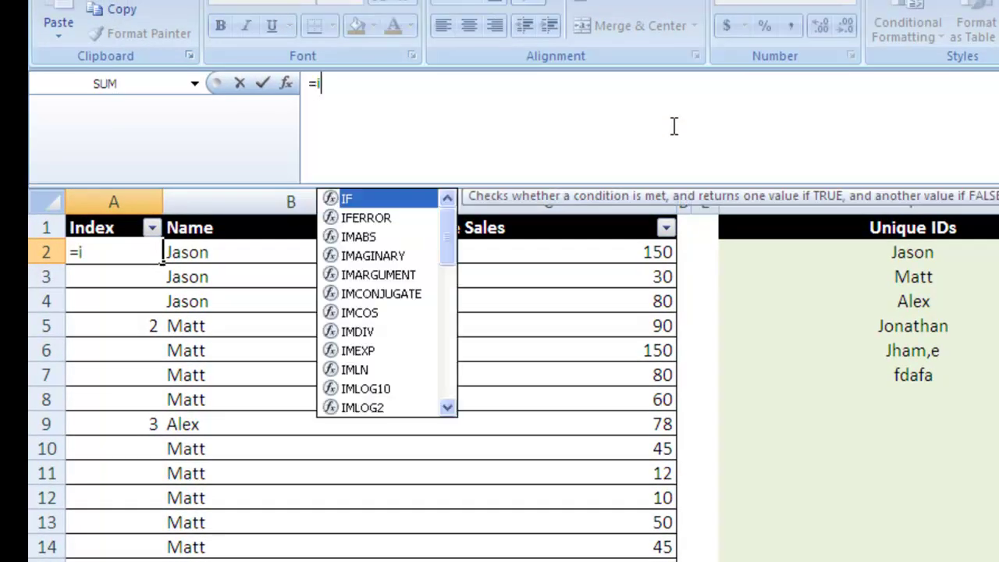
key("Tab")
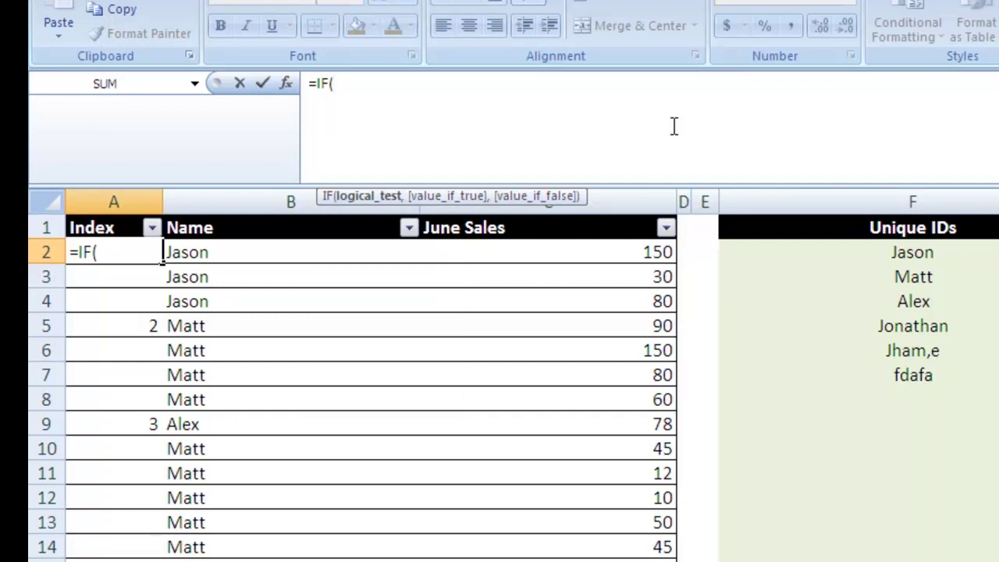
type("countif(")
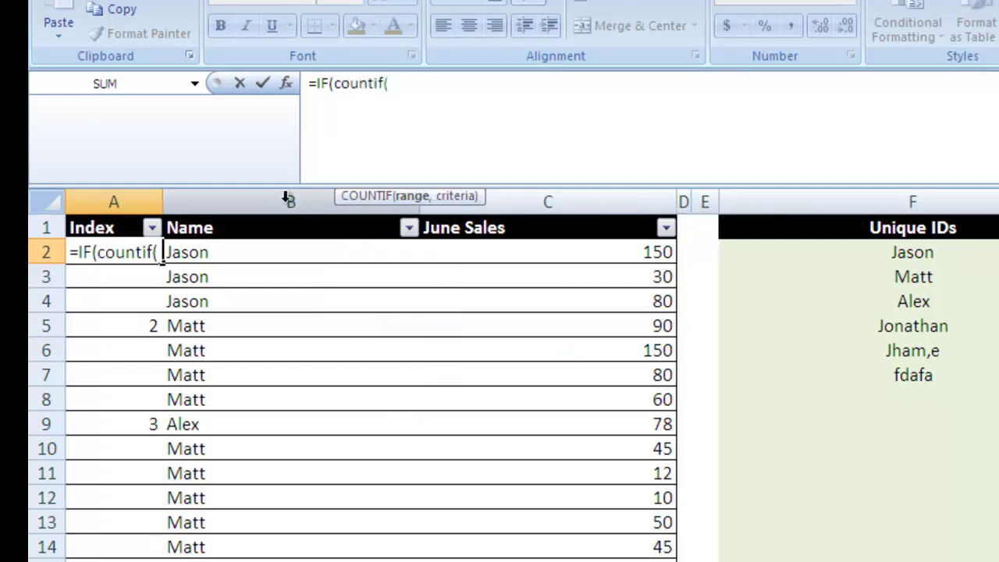
type("b1")
key("BackSpace")
type(":b1")
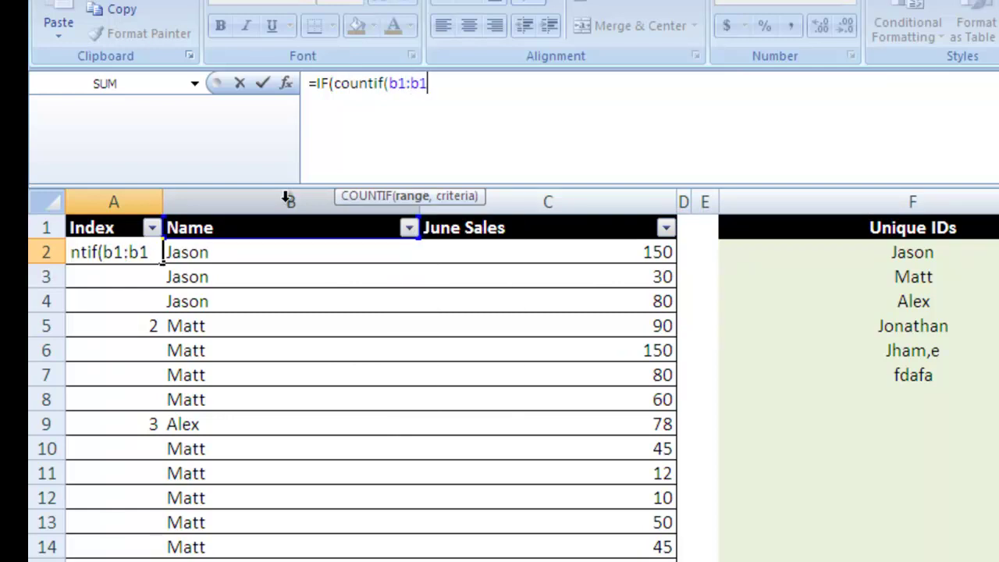
type(",b2)")
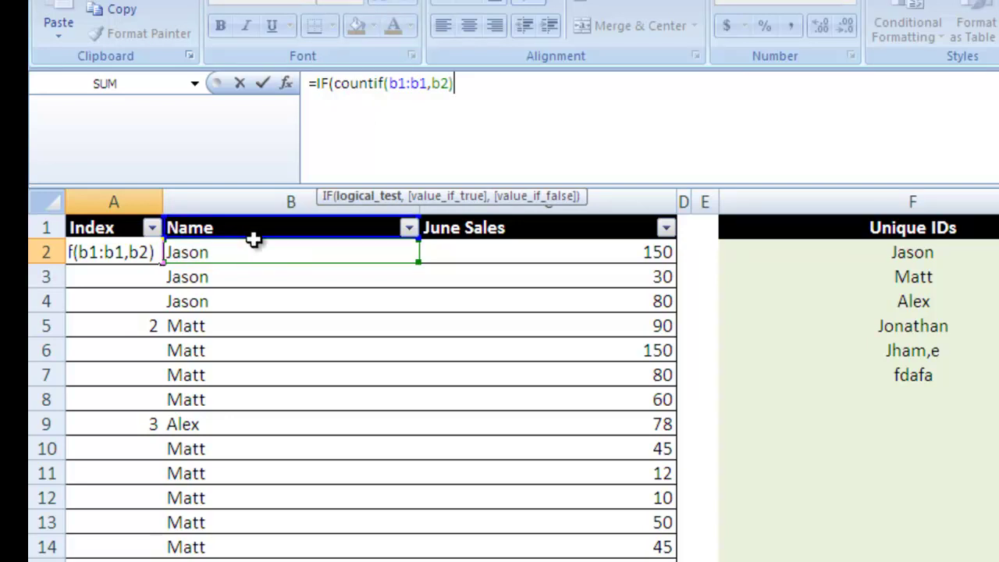
Change the first b1 in A2's COUNTIF to $B$1, then highlight both range ends to explain.
left_click(397, 83)
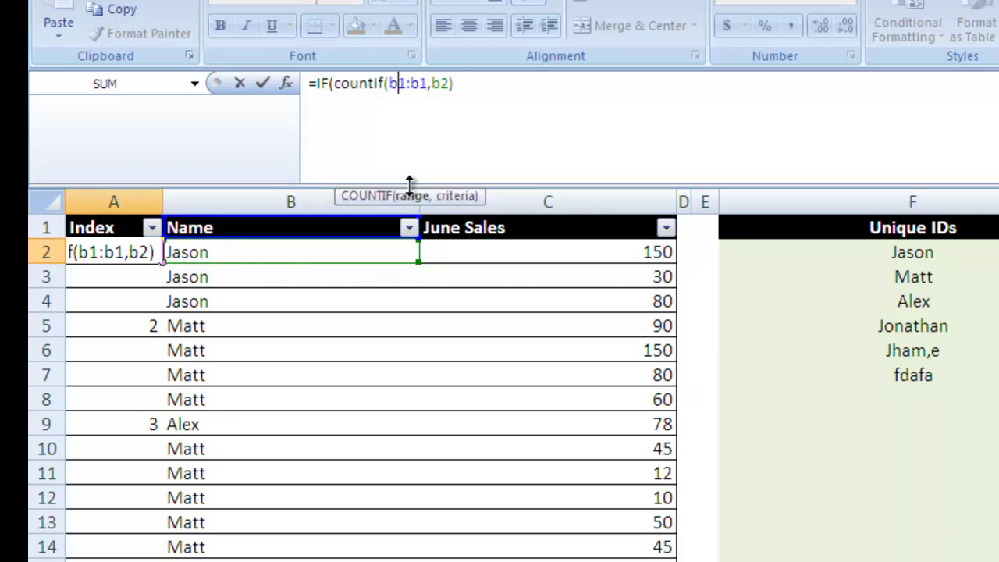
key("F4")
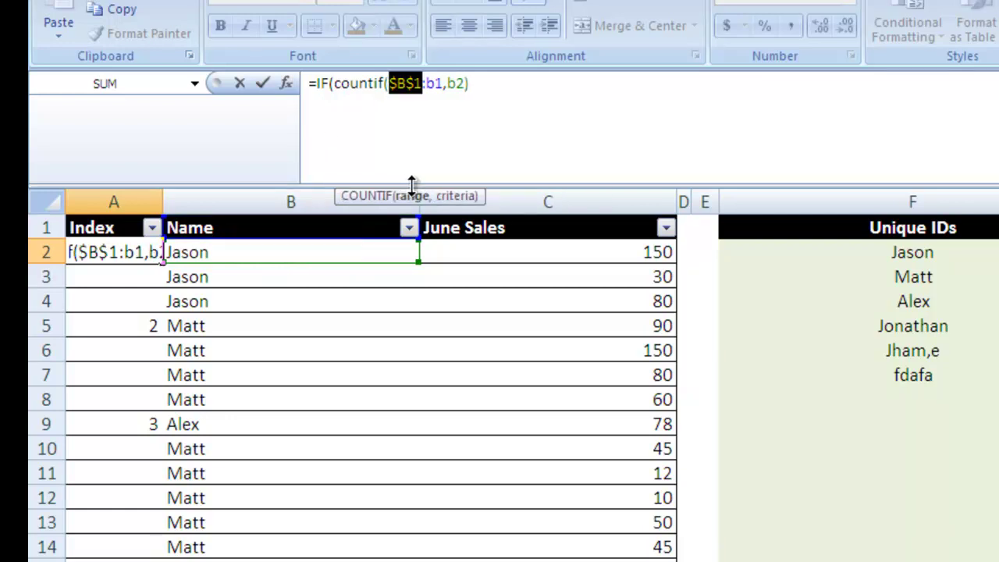
left_click(487, 99)
left_click(487, 100)
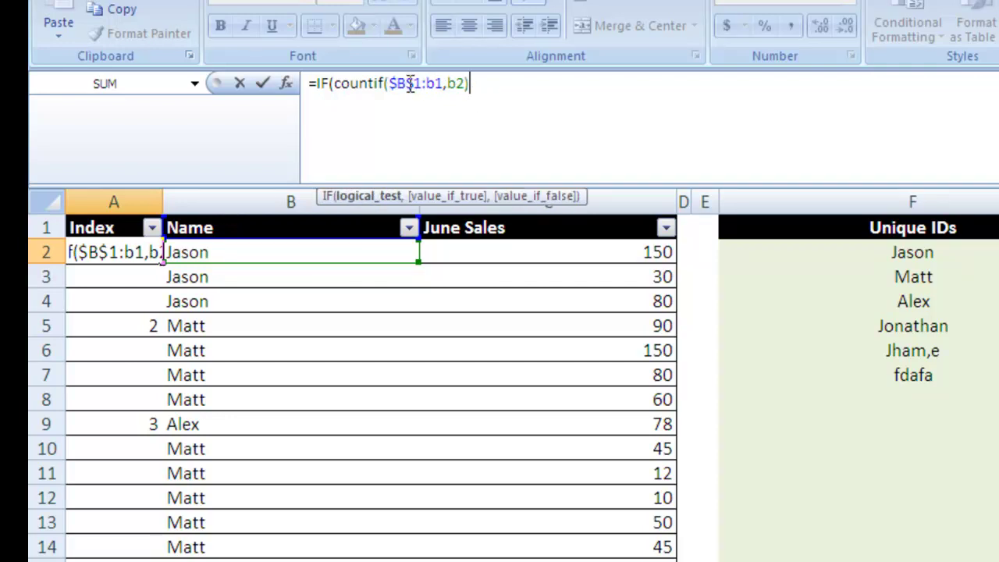
left_click_drag(397, 82, 420, 82)
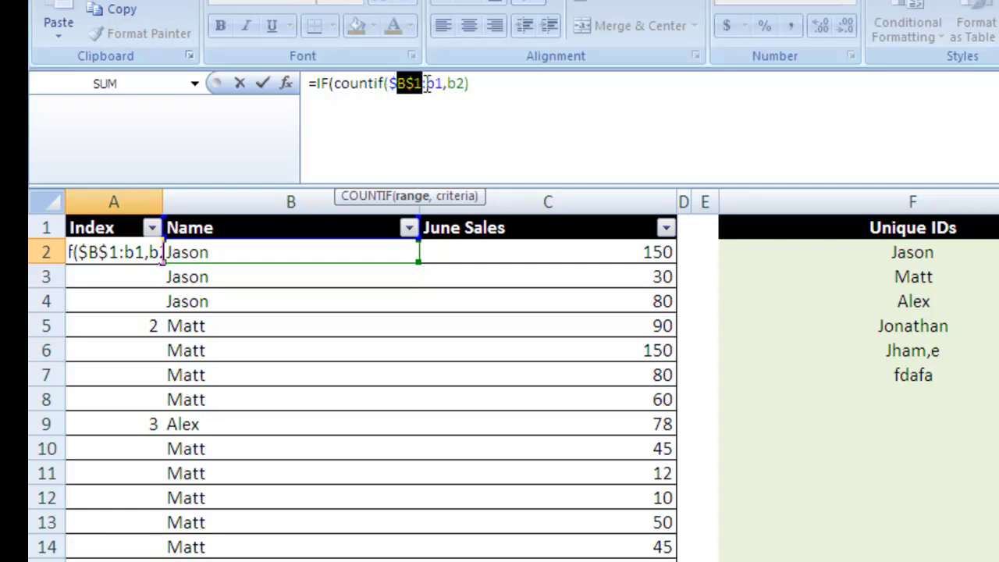
left_click(425, 83)
left_click_drag(425, 82, 443, 82)
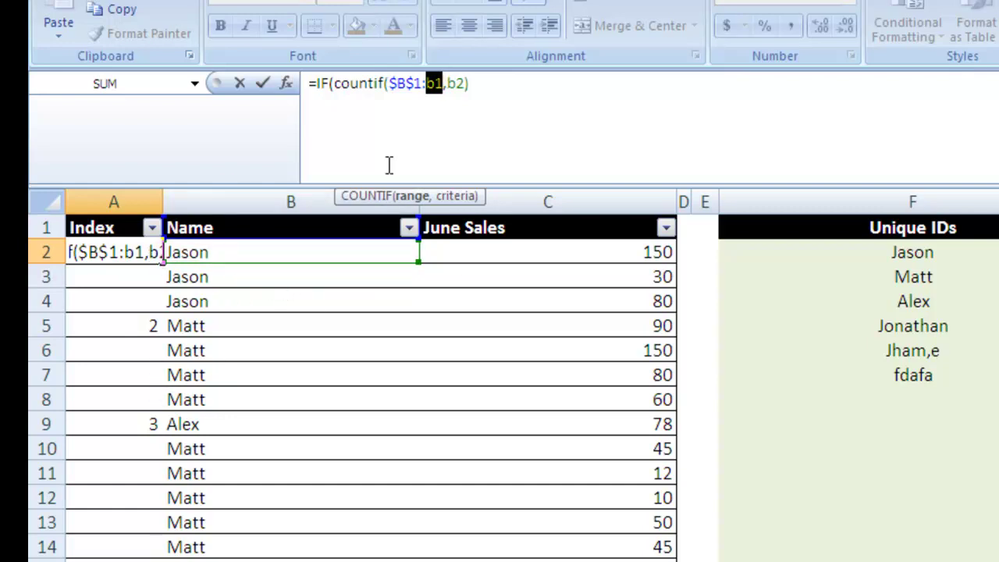
left_click(480, 88)
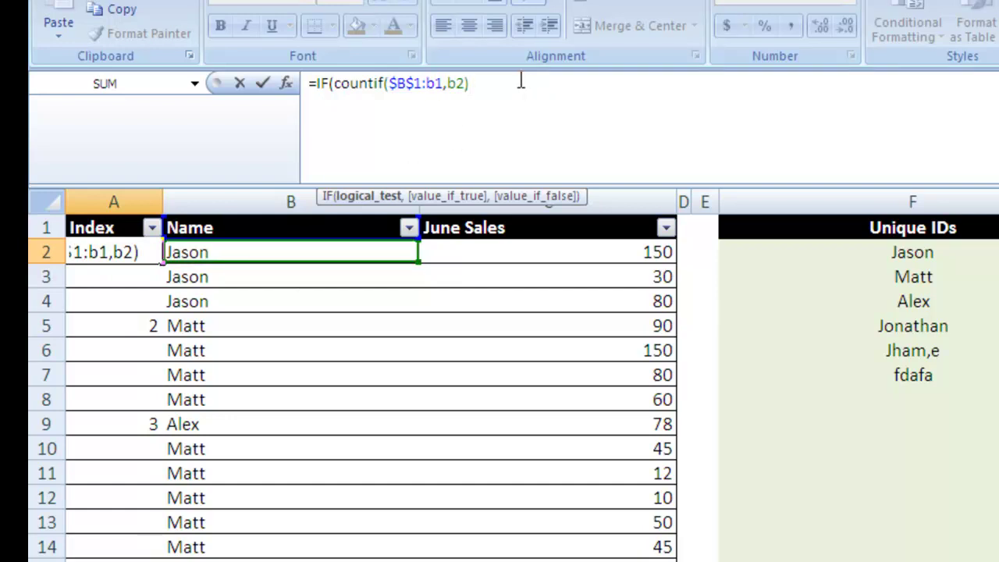
Append >0, "", max(a1:a1)+1) to A2's formula and anchor the MAX start as $A$1.
type(">")
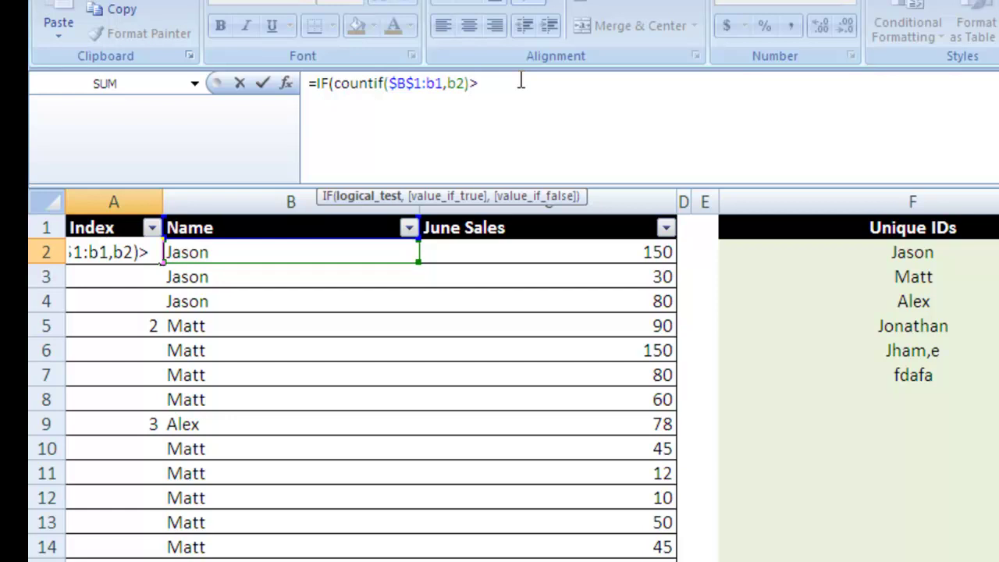
type("0,")
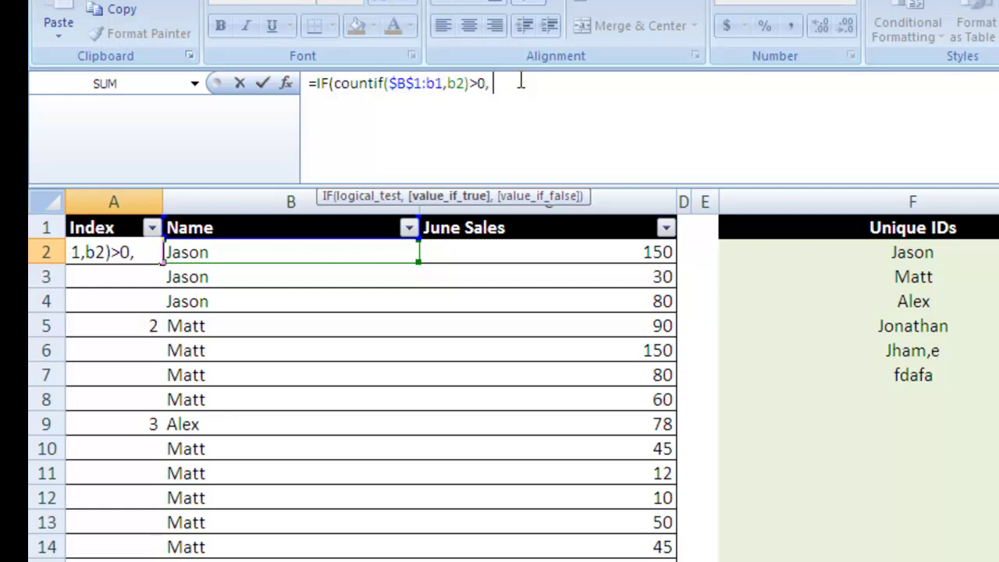
type(" \"\"")
type(",")
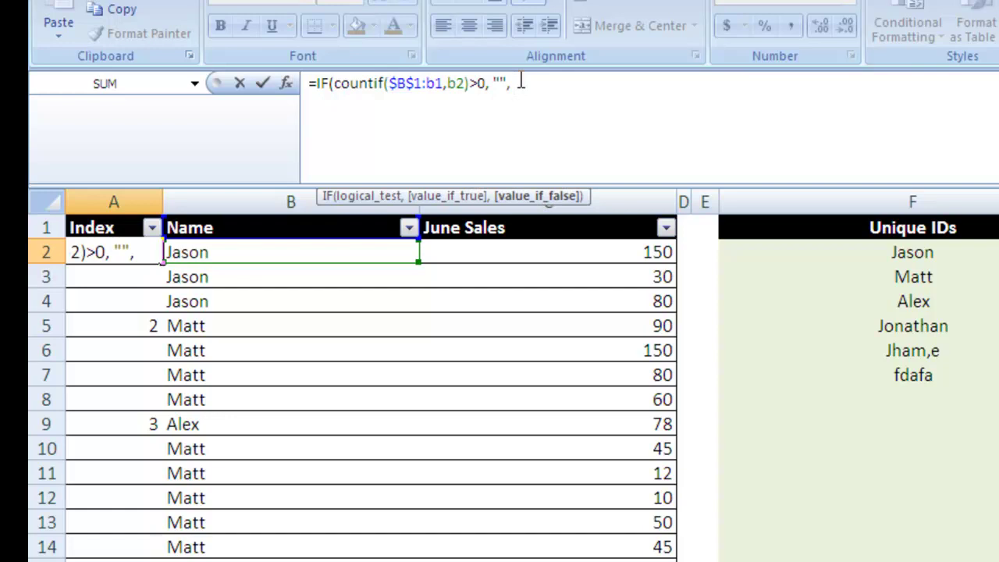
type(" max(")
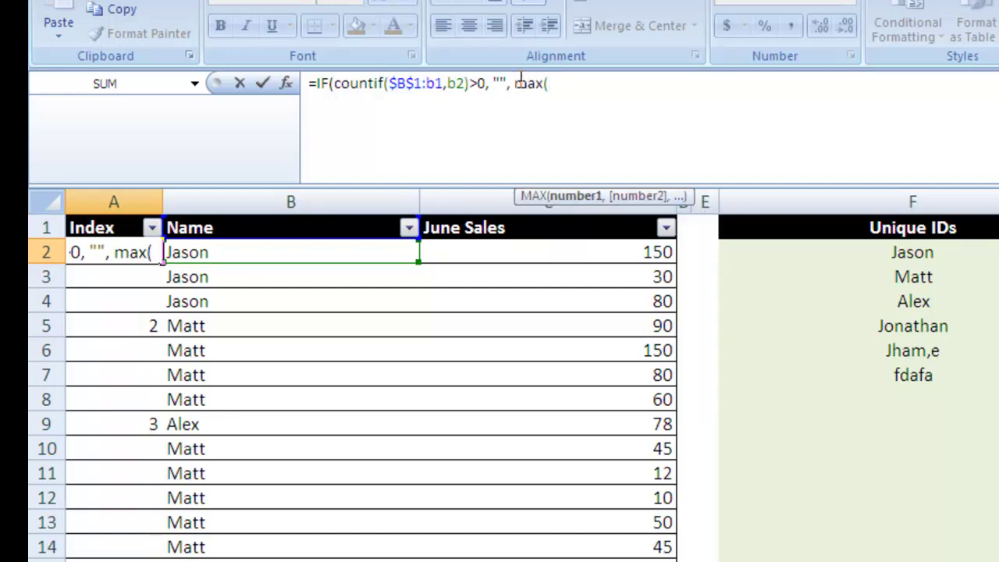
type("a1")
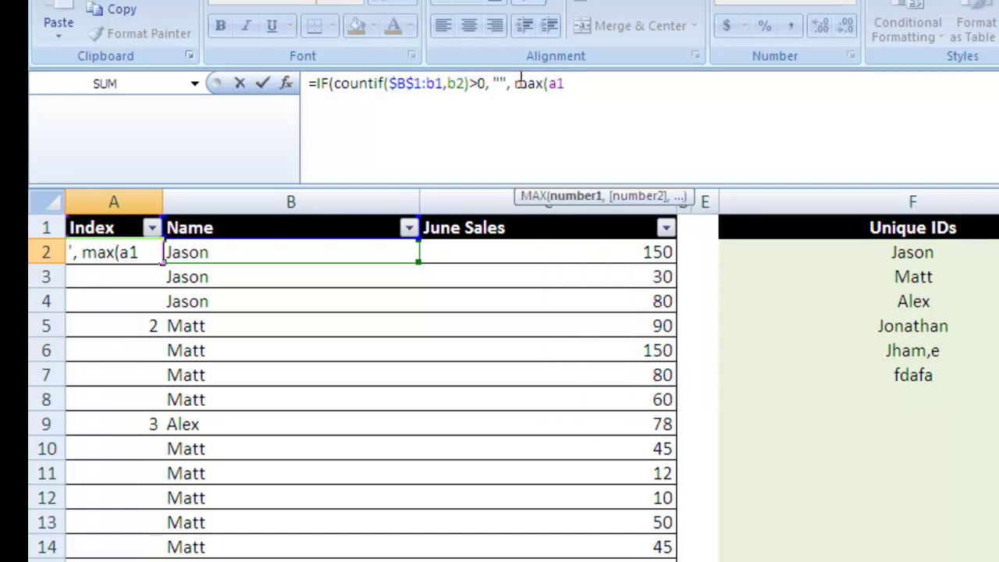
type(":a1(")
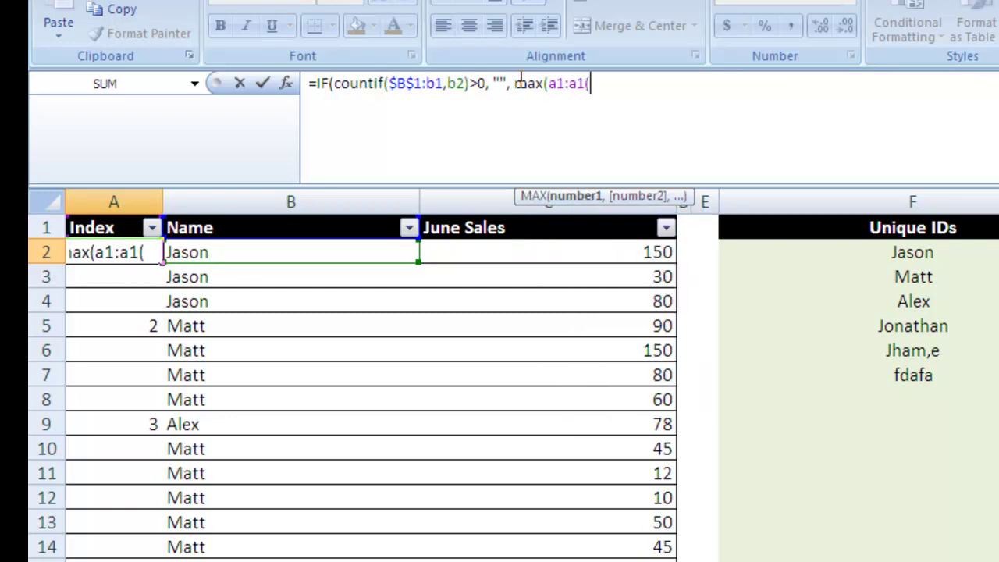
key("BackSpace")
type(")+")
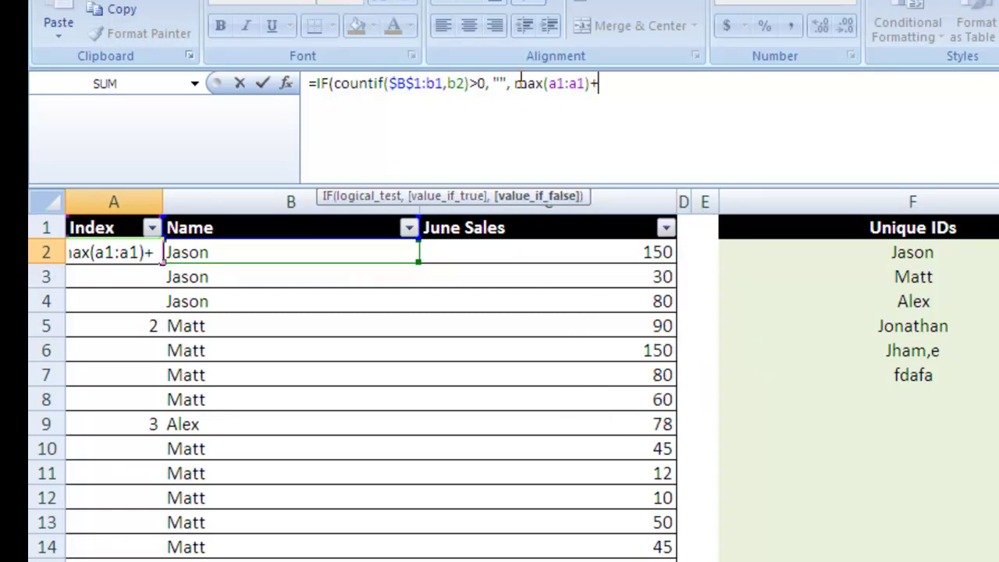
type("1)")
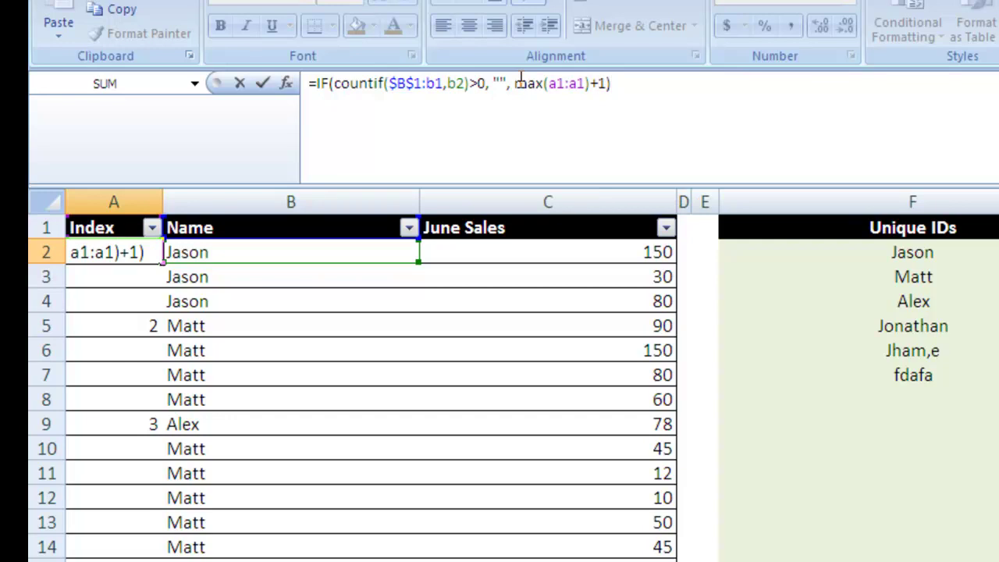
left_click(555, 83)
key("F4")
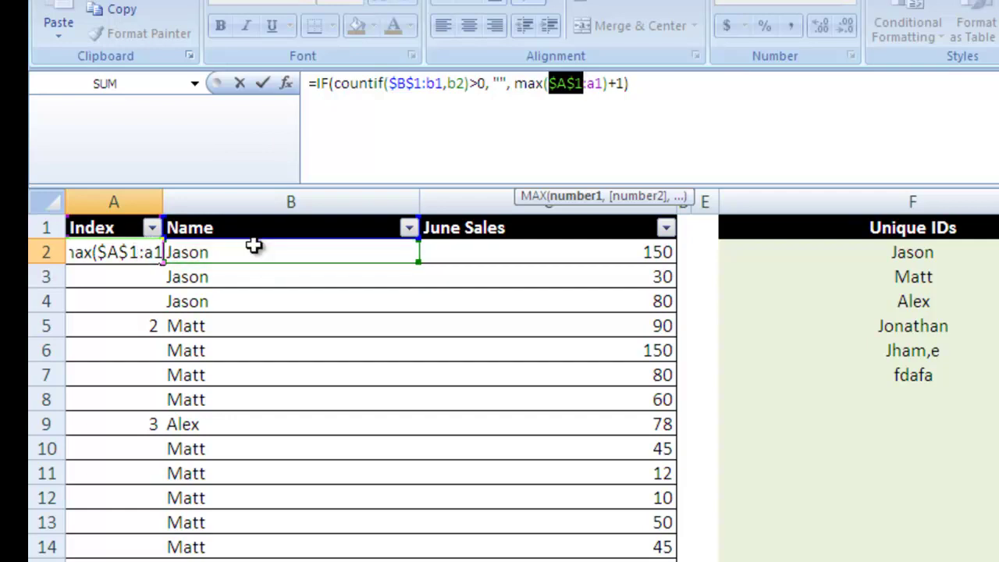
Commit A2's Index formula and fill it down column A to row 28.
key("Return")
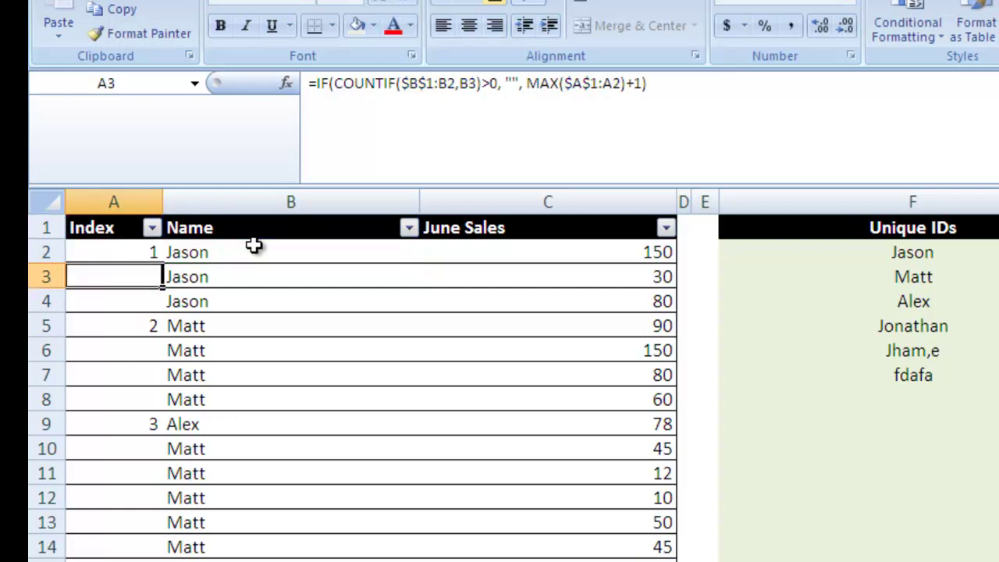
scroll(223, 290, "down", 1)
scroll(166, 291, "up", 1)
left_click(148, 253)
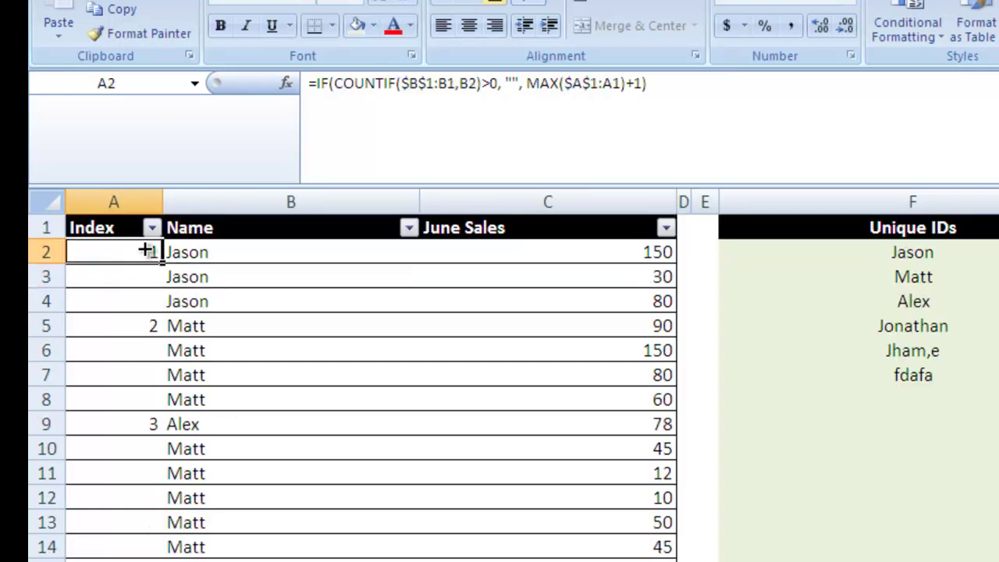
double_click(159, 263)
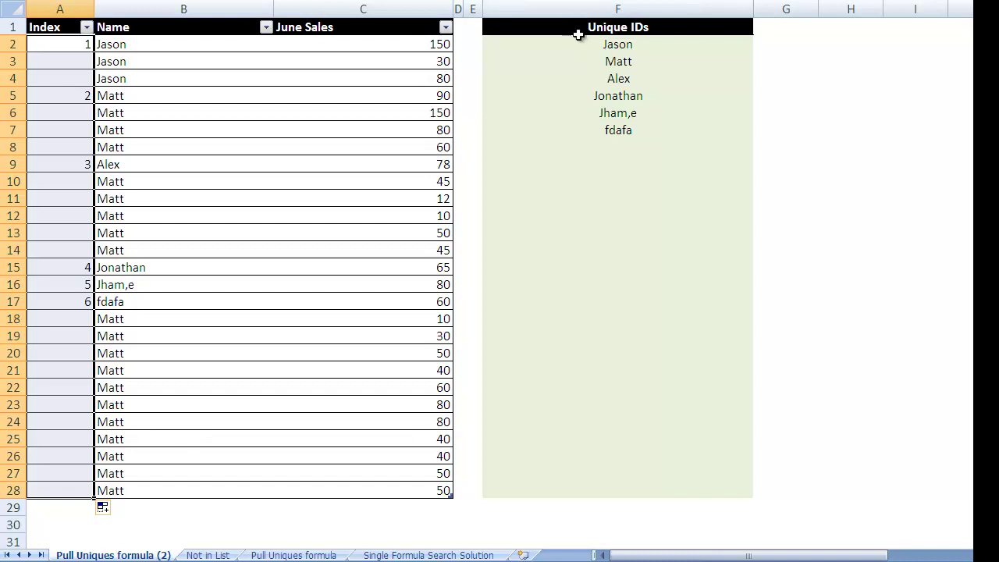
Clear F2's old formula and start typing =VLOOKUP(rows(f2:f2.
left_click(601, 44)
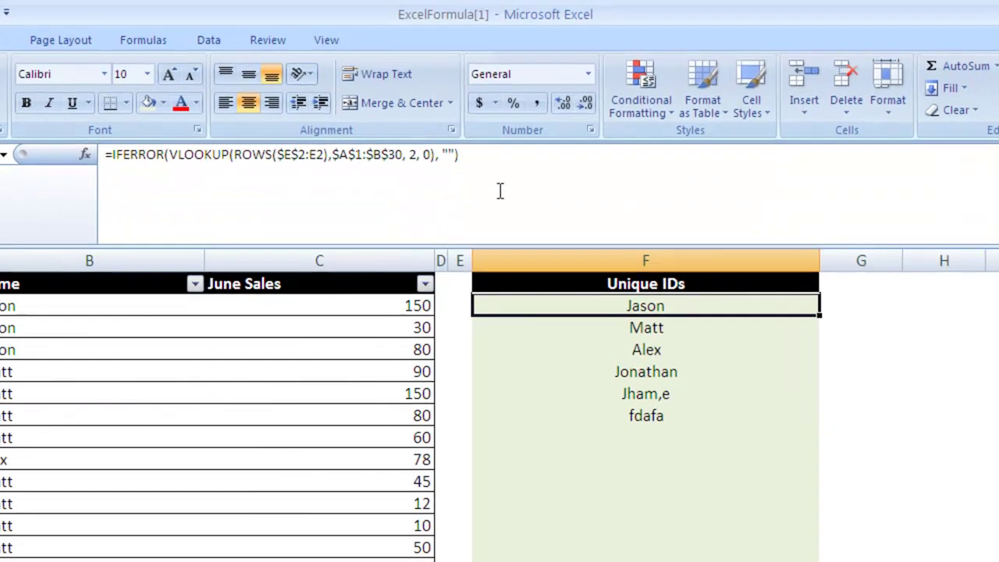
left_click_drag(500, 191, 109, 155)
key("Delete")
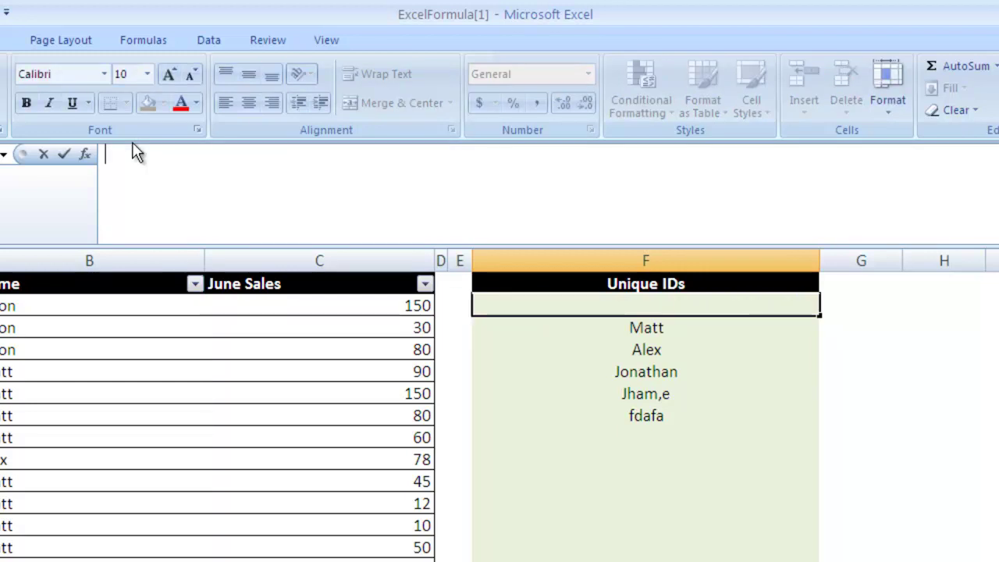
type("=vl")
key("Tab")
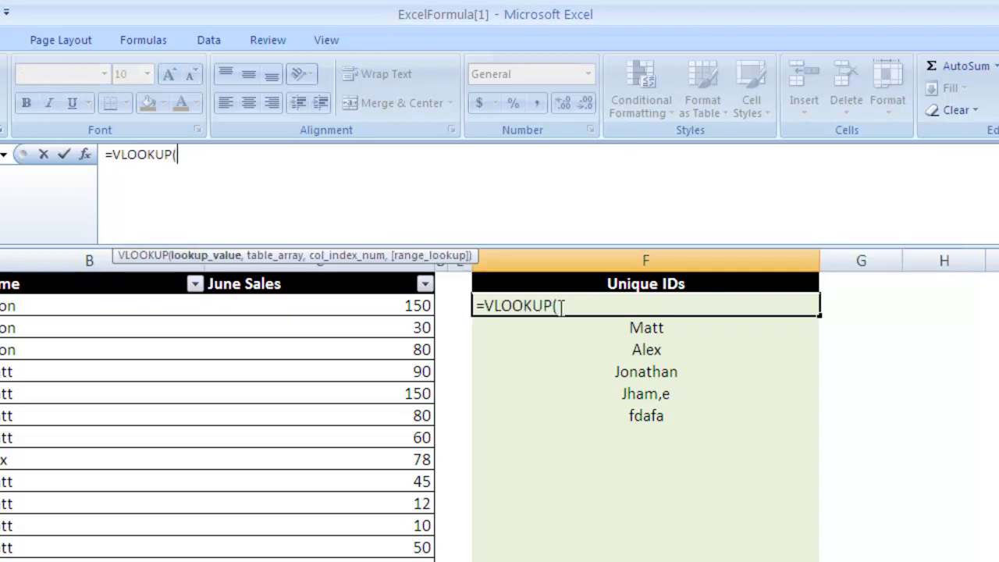
type("rows(")
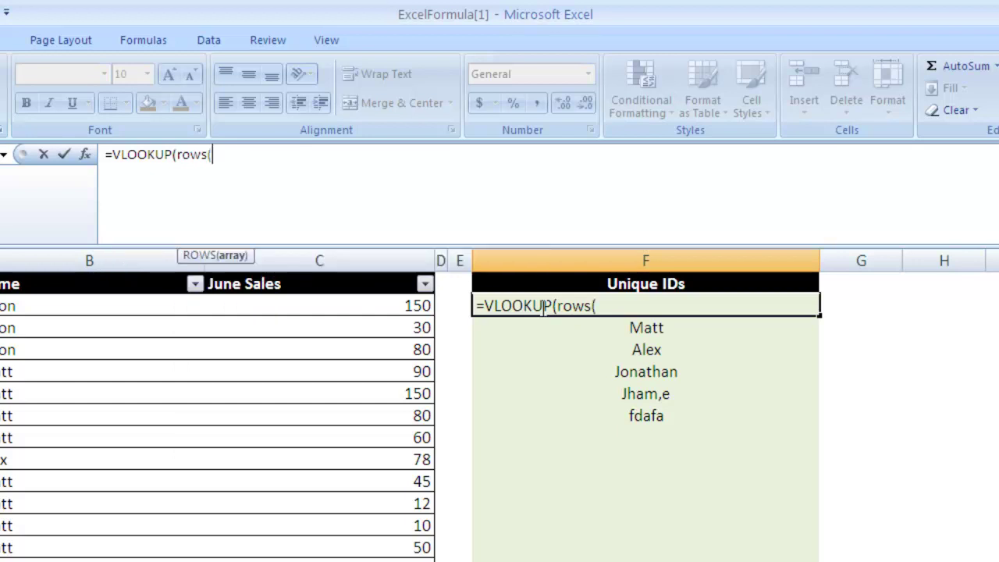
type("f2Lf")
key("BackSpace")
key("BackSpace")
type(":f2")
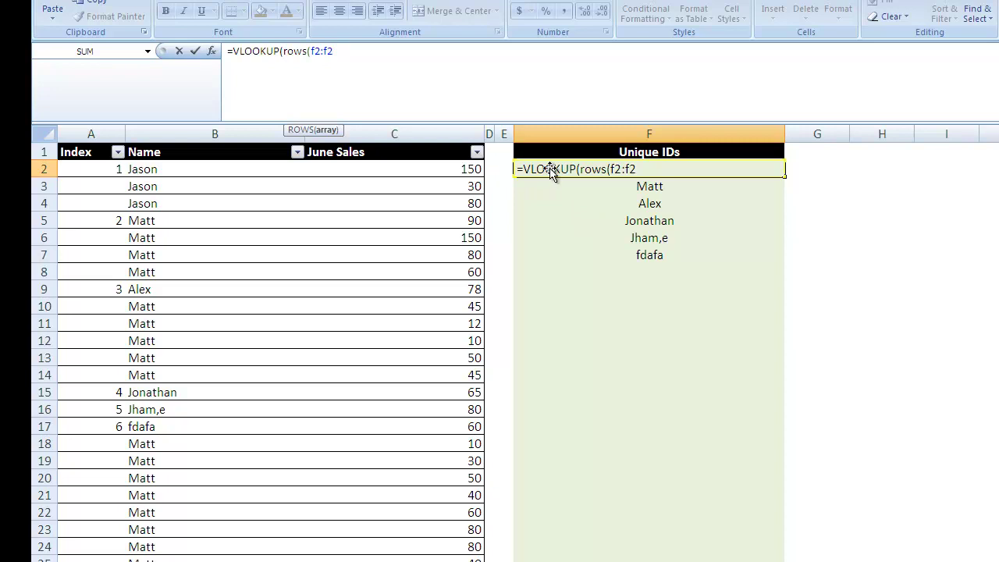
Anchor the ROWS range start as $F$2 and add the table range a2:b28.
left_click(615, 175)
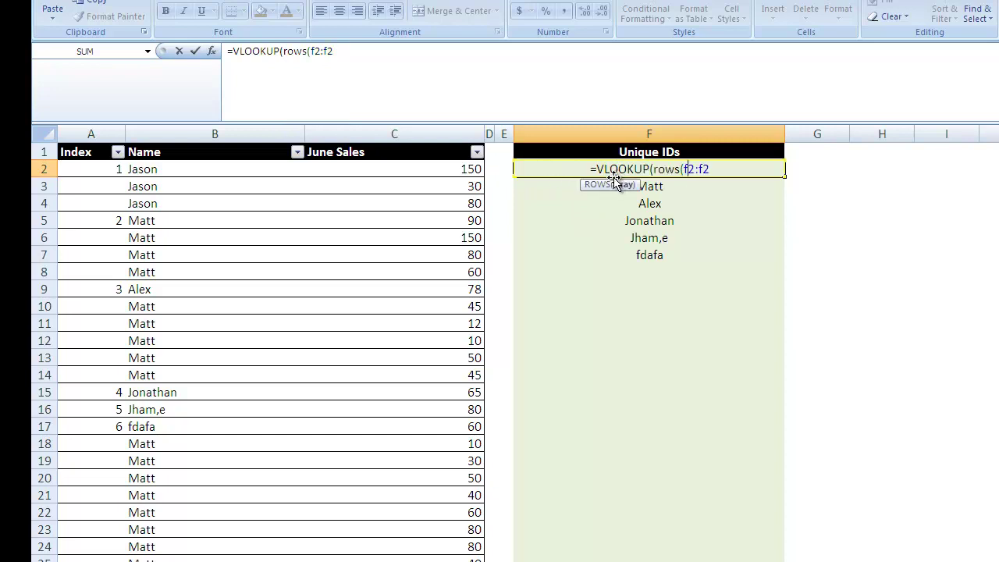
key("Left")
key("Left")
key("Left")
key("F4")
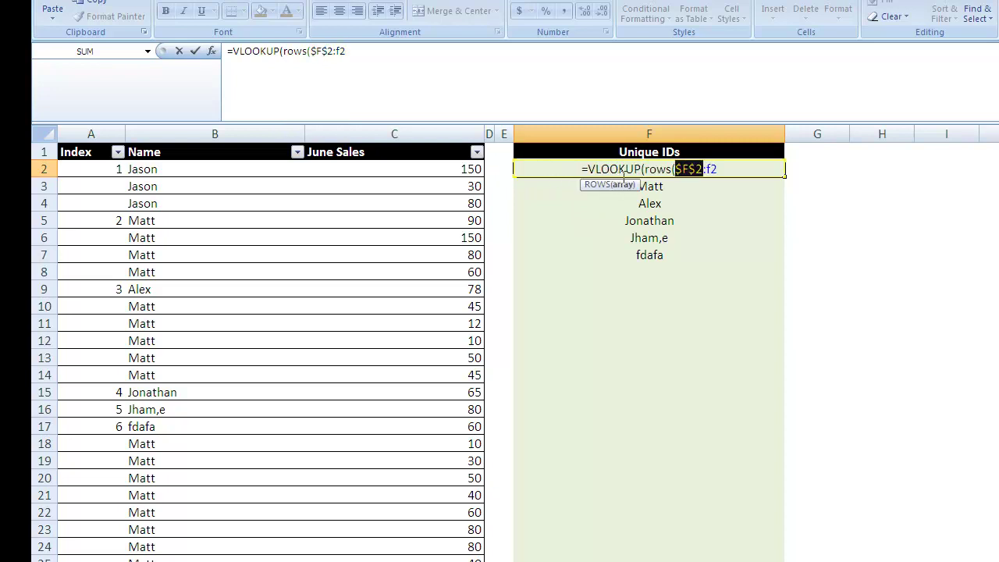
left_click(716, 167)
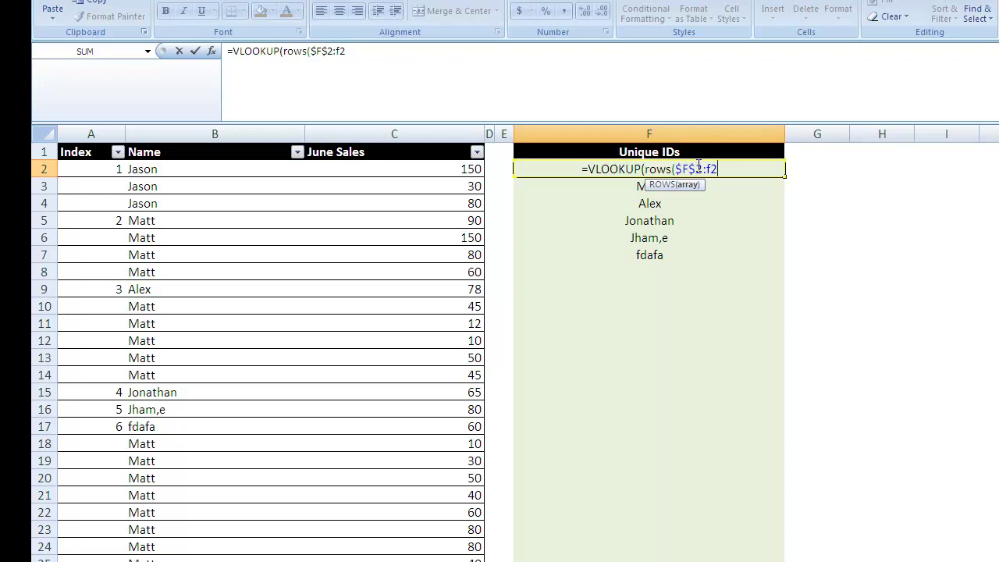
type(")")
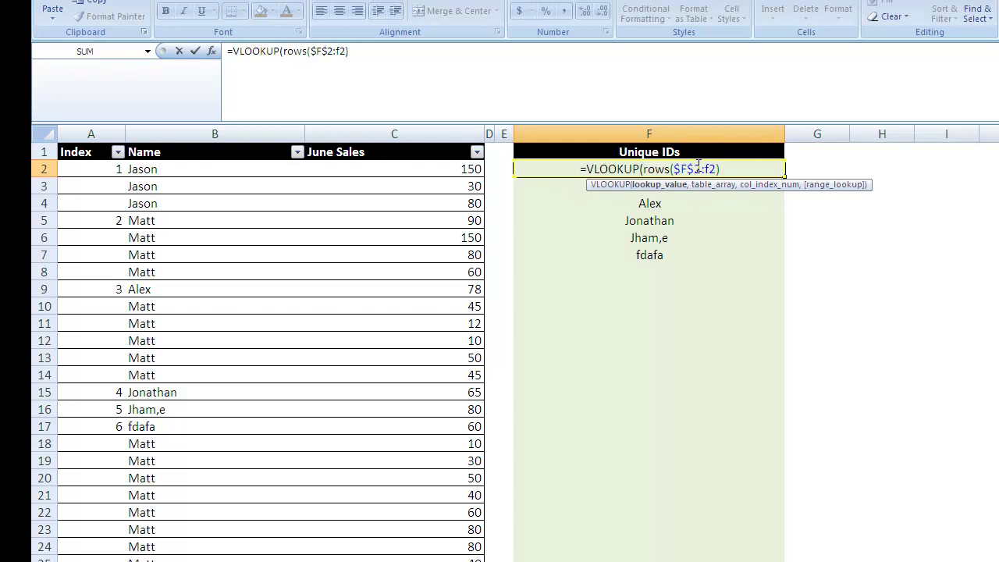
type(",")
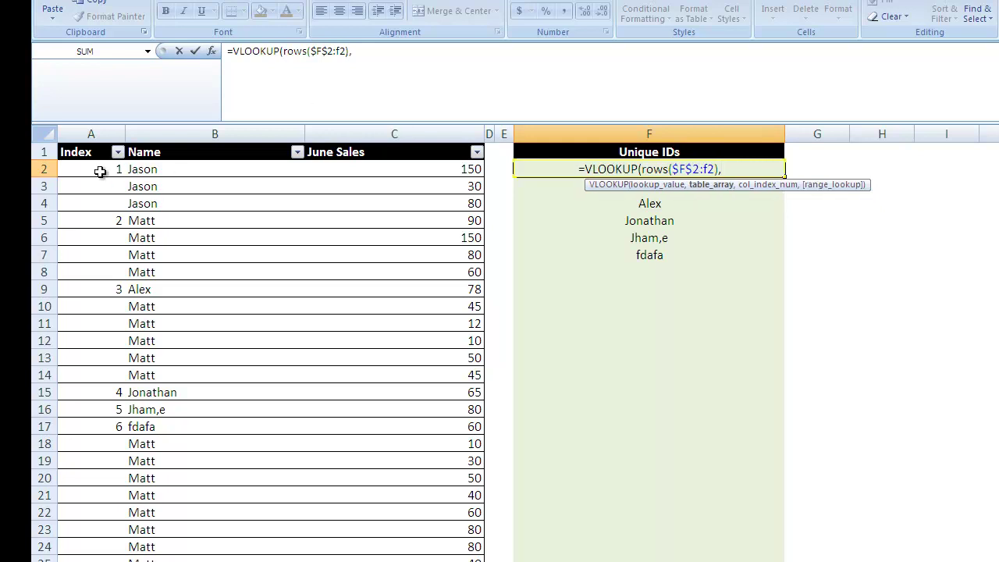
type("a2")
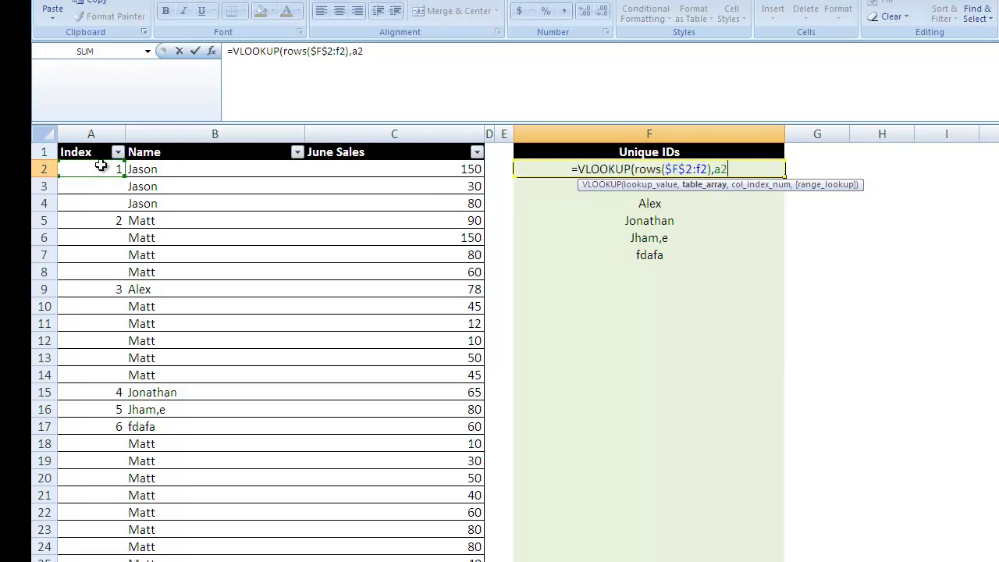
type(":b28")
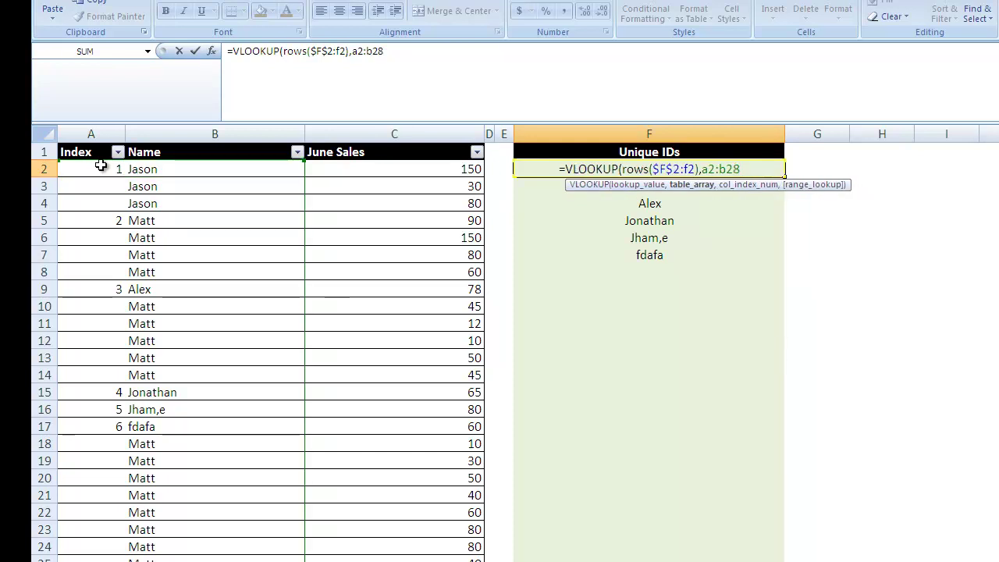
Lock the table range as $A$2:$B$28 and finish the VLOOKUP with column 2 and false.
key("F4")
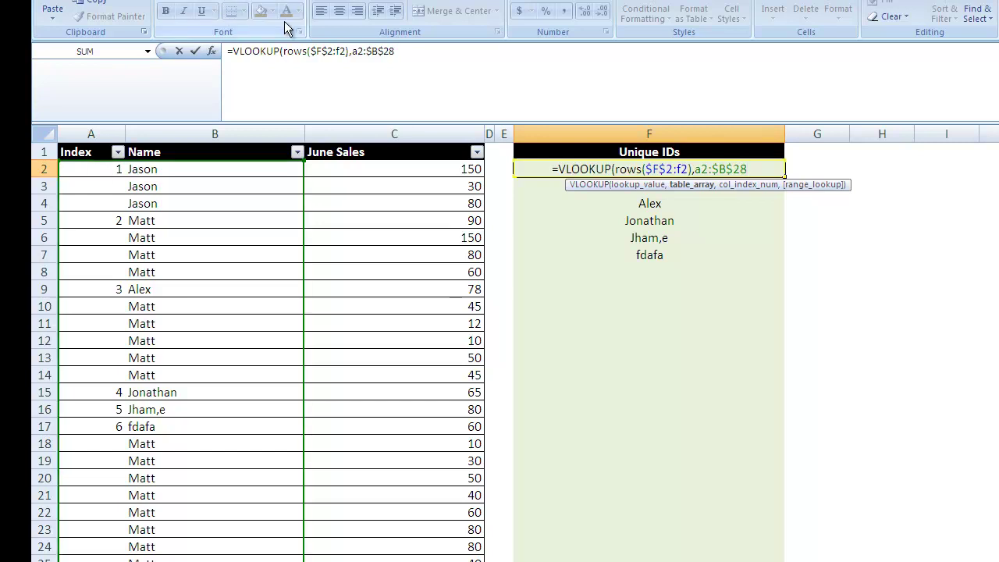
left_click(707, 169)
key("F4")
left_click(764, 165)
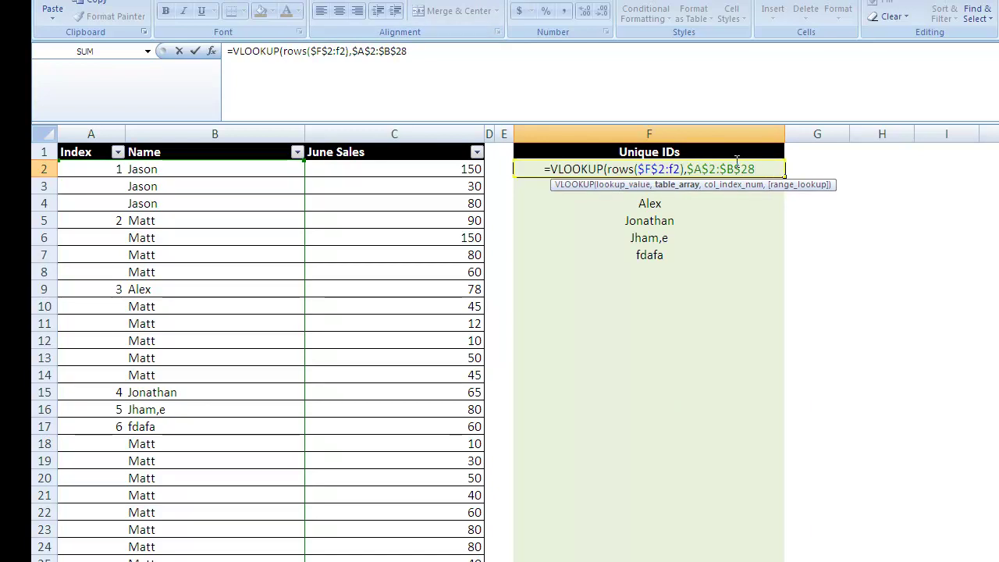
type(",")
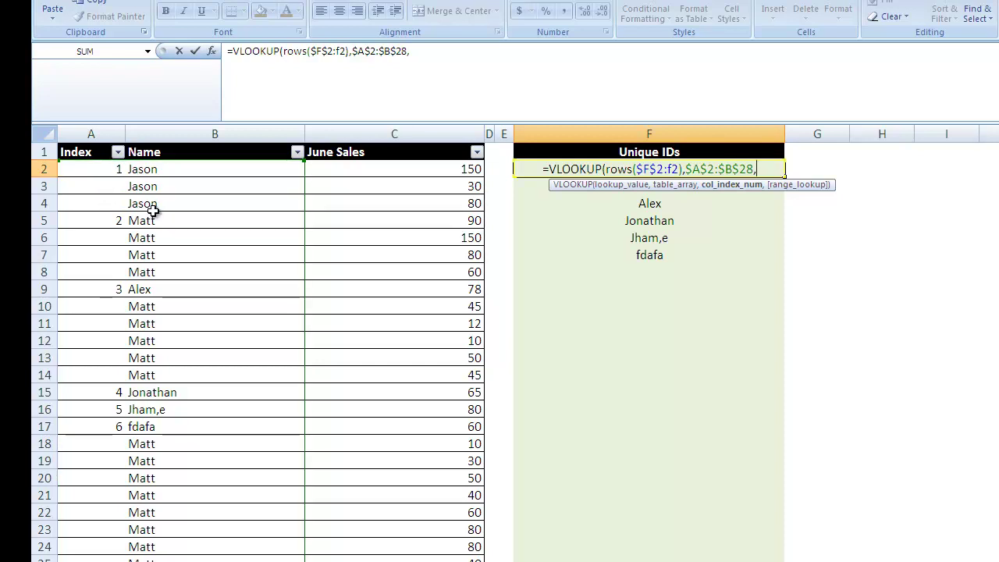
type("2")
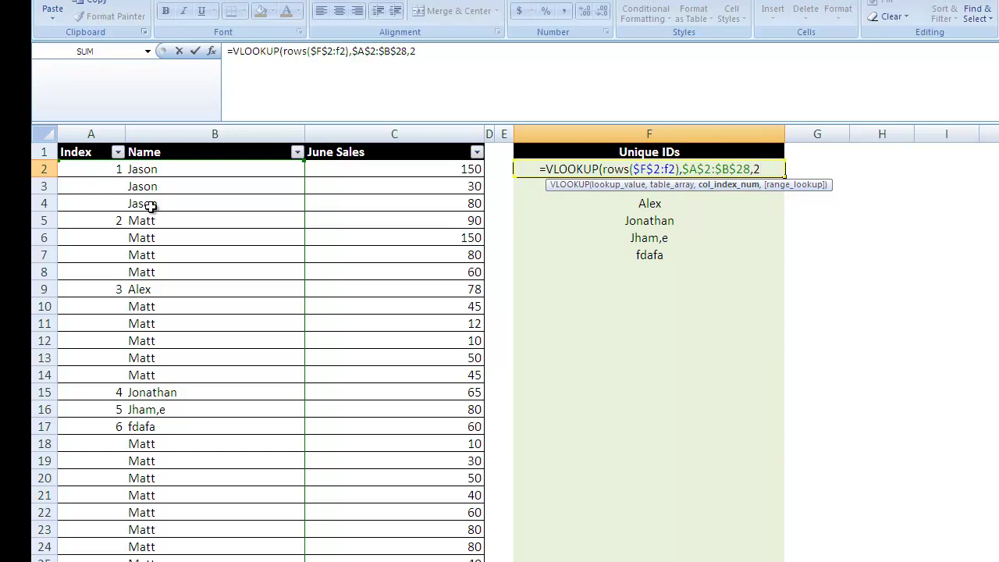
type(",")
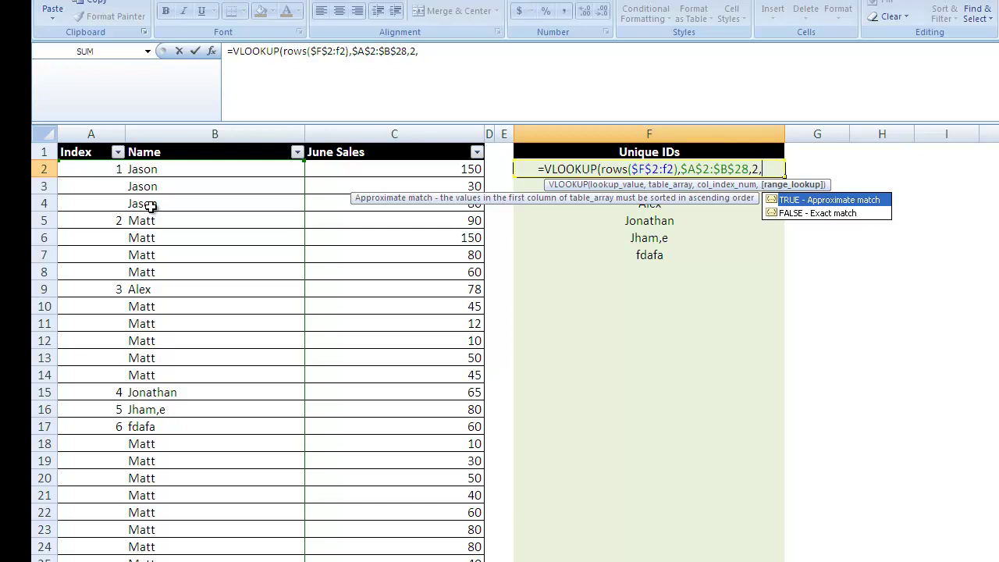
type("false")
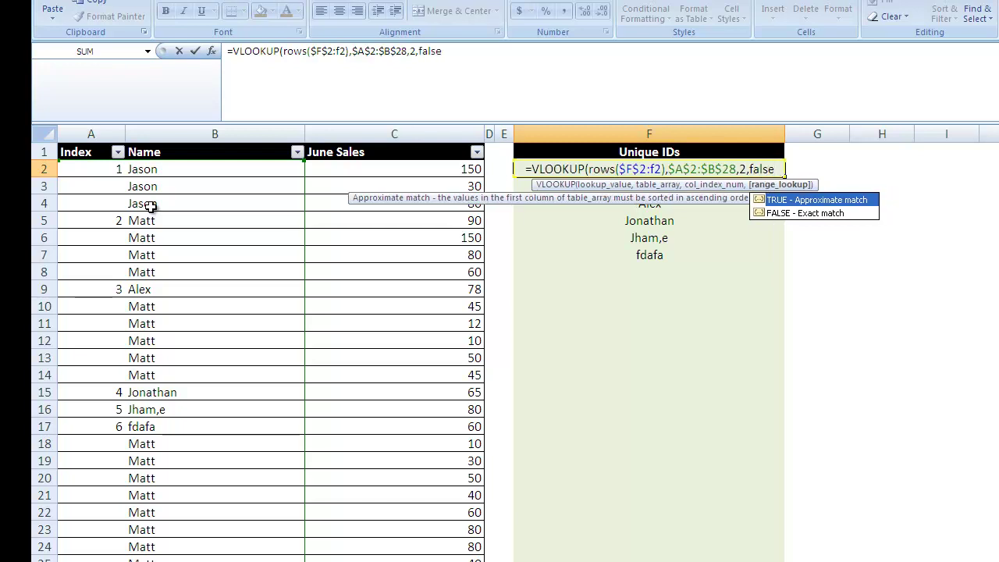
type(")")
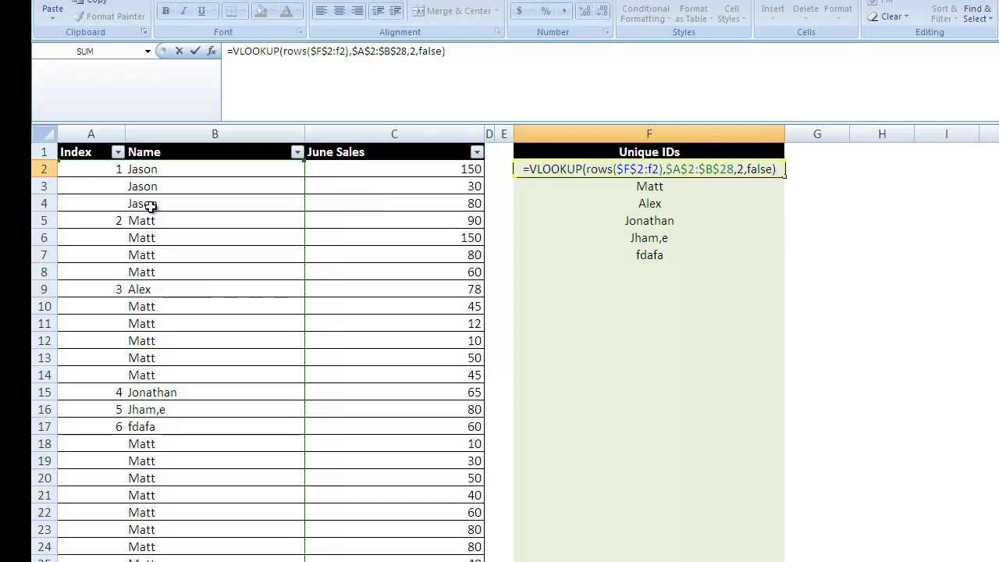
Commit F2's VLOOKUP and fill it down column F, showing six names then #N/A.
key("Return")
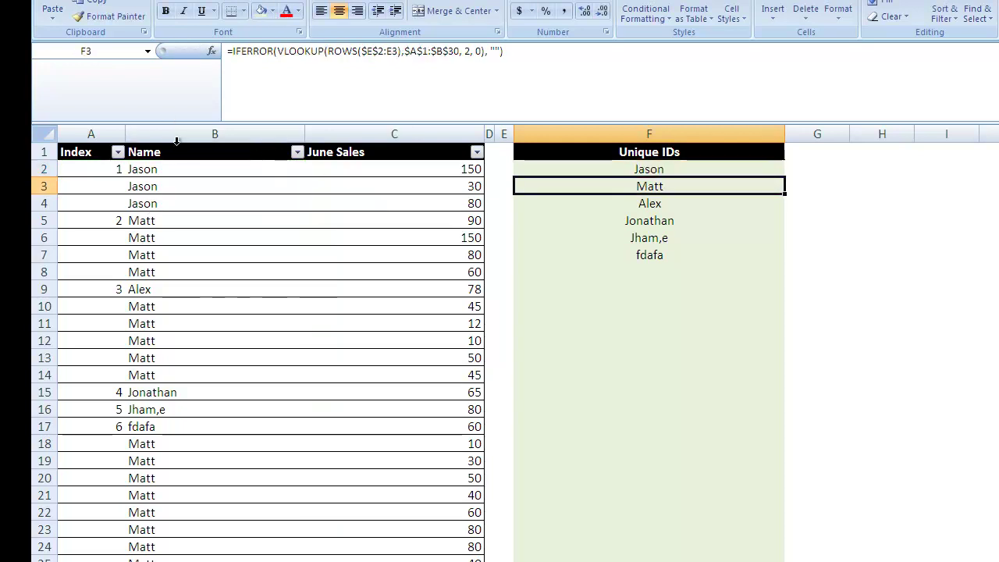
left_click(652, 169)
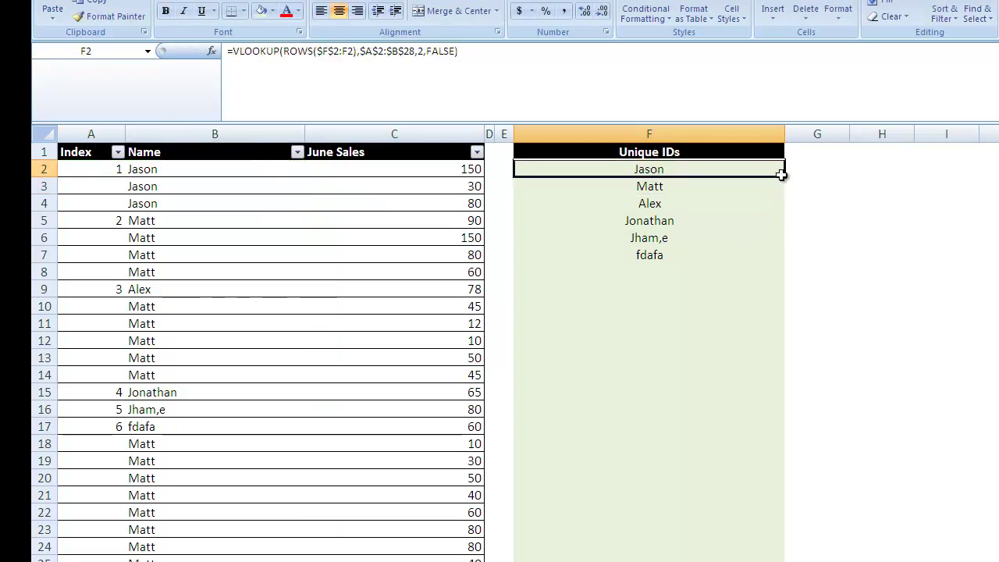
double_click(784, 193)
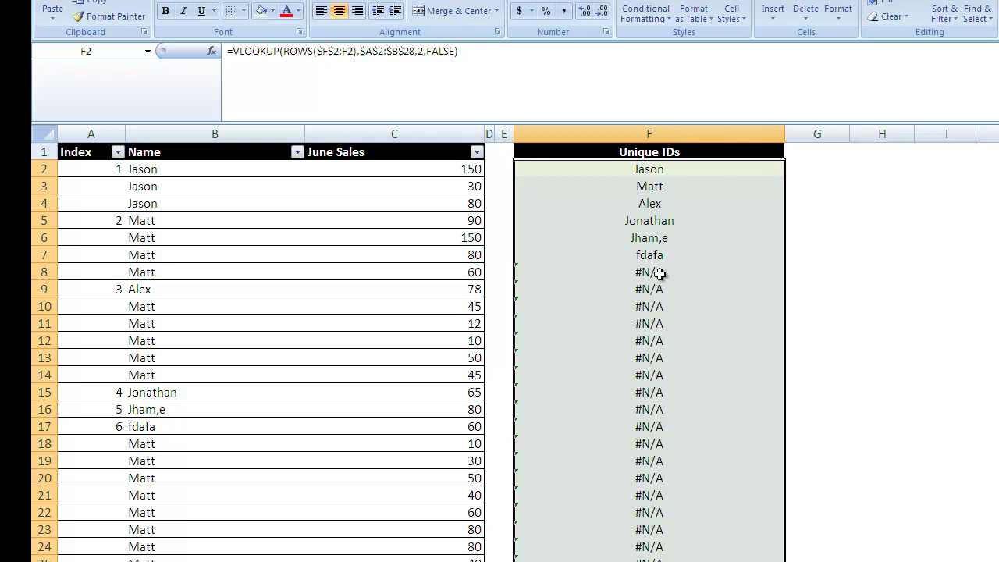
left_click(616, 169)
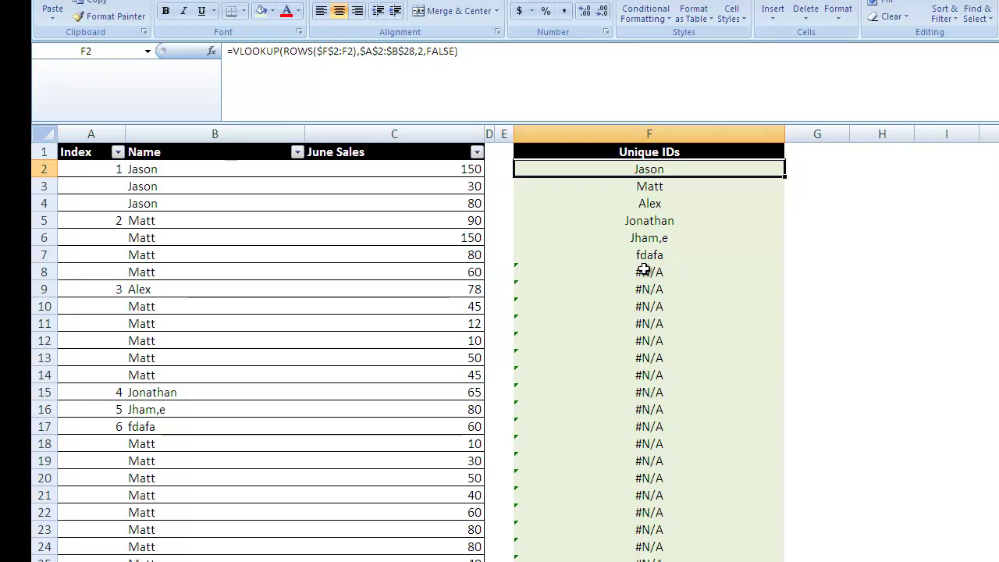
Insert IFERROR( after F2's equals sign and add ,"") at the formula's end.
left_click(232, 53)
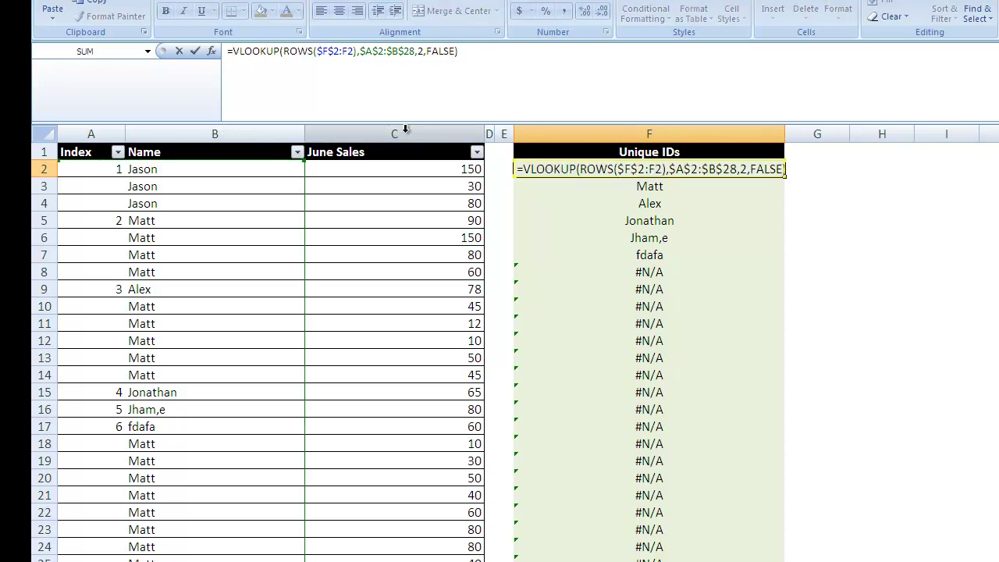
left_click(520, 169)
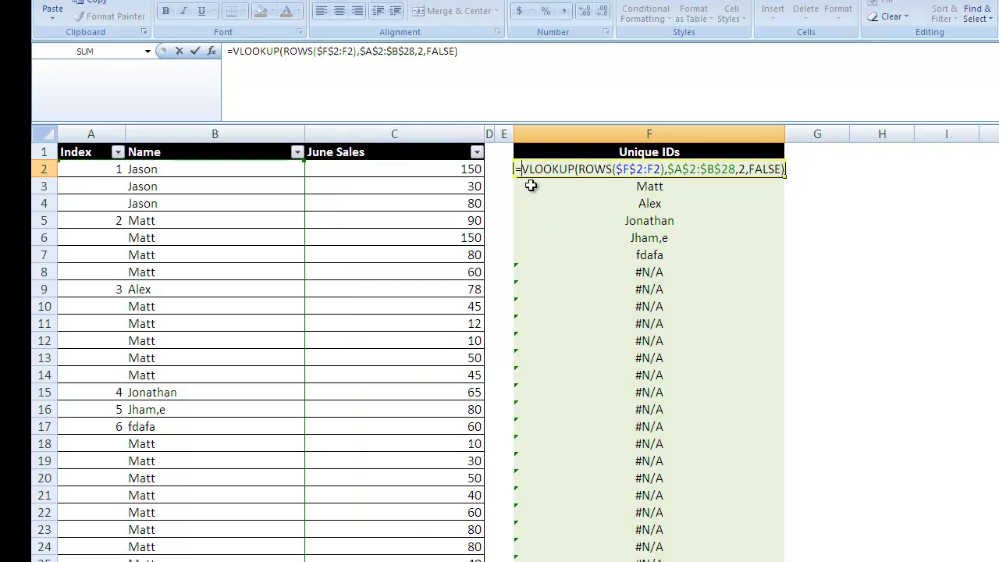
type("ife")
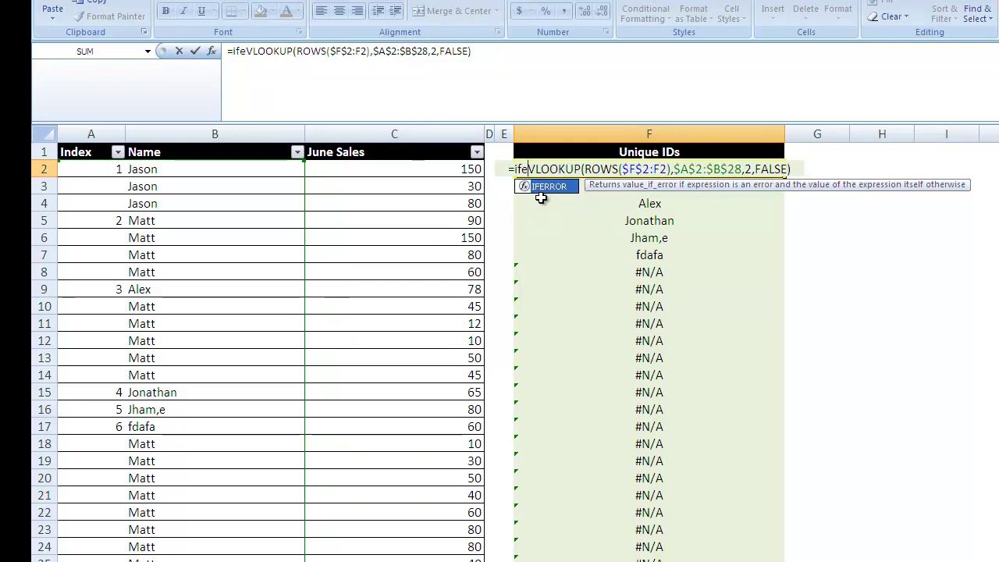
key("Tab")
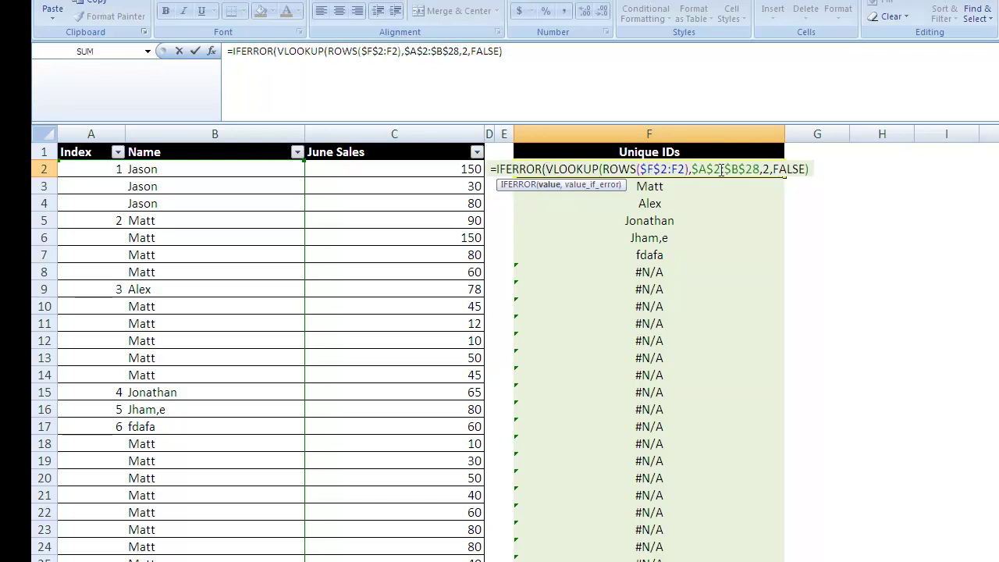
left_click(812, 169)
type(",")
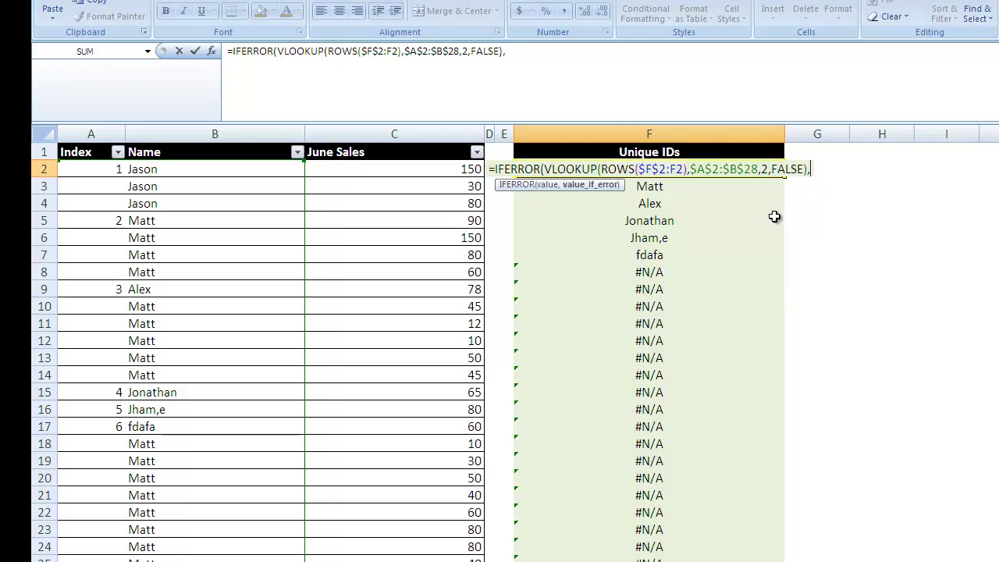
type("\"\"")
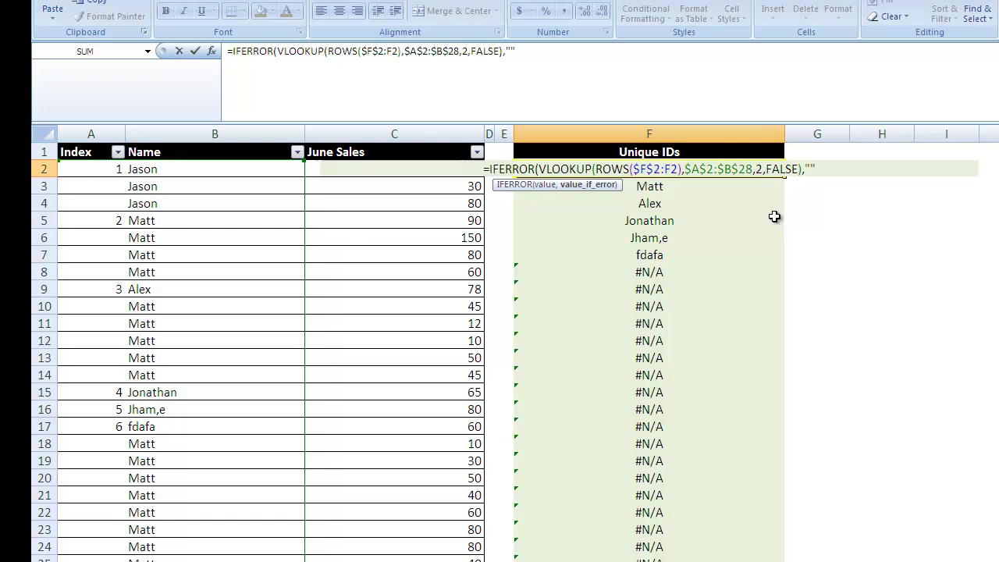
type(")")
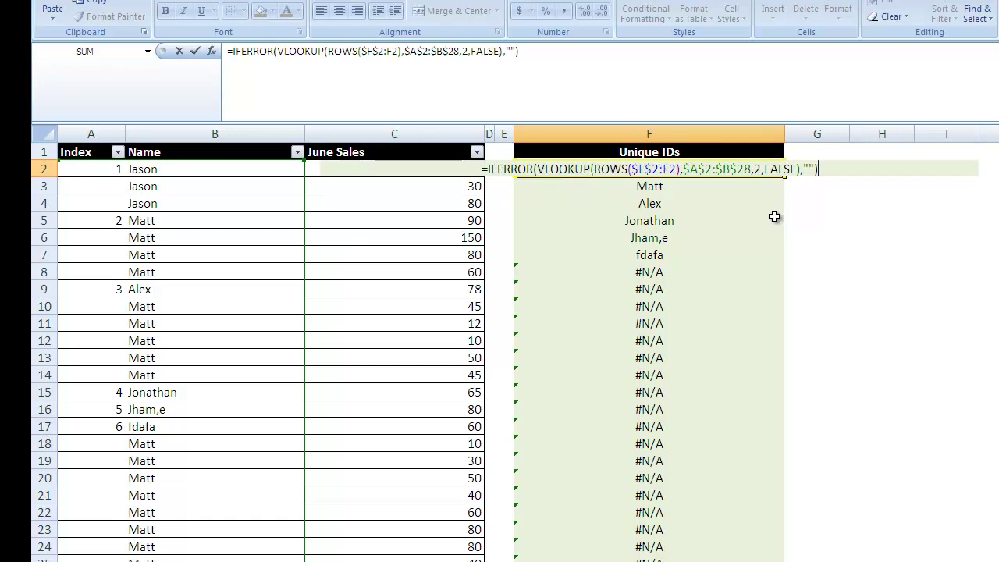
Commit the IFERROR formula in F2 and fill it down column F so unused rows show blanks.
key("Return")
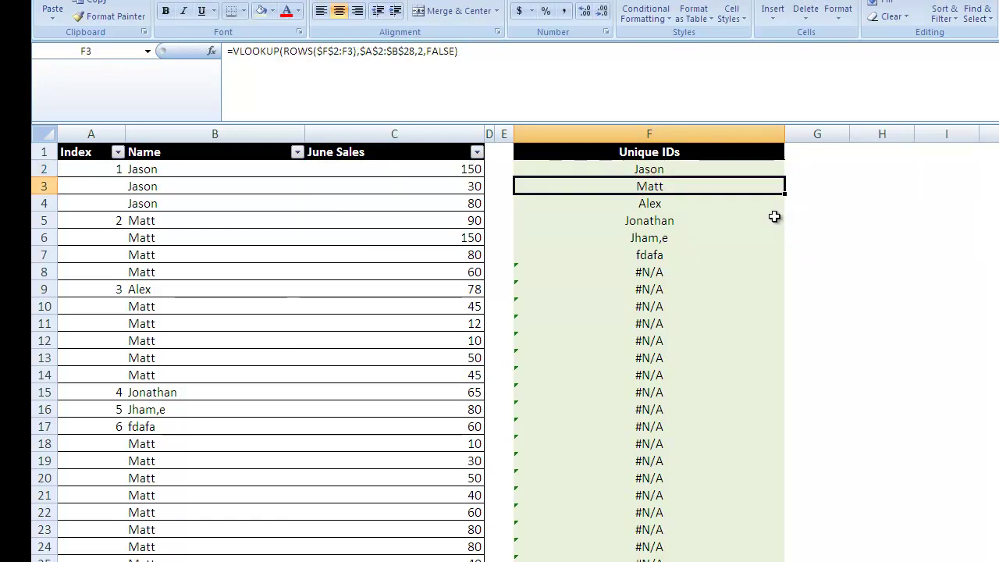
left_click(770, 164)
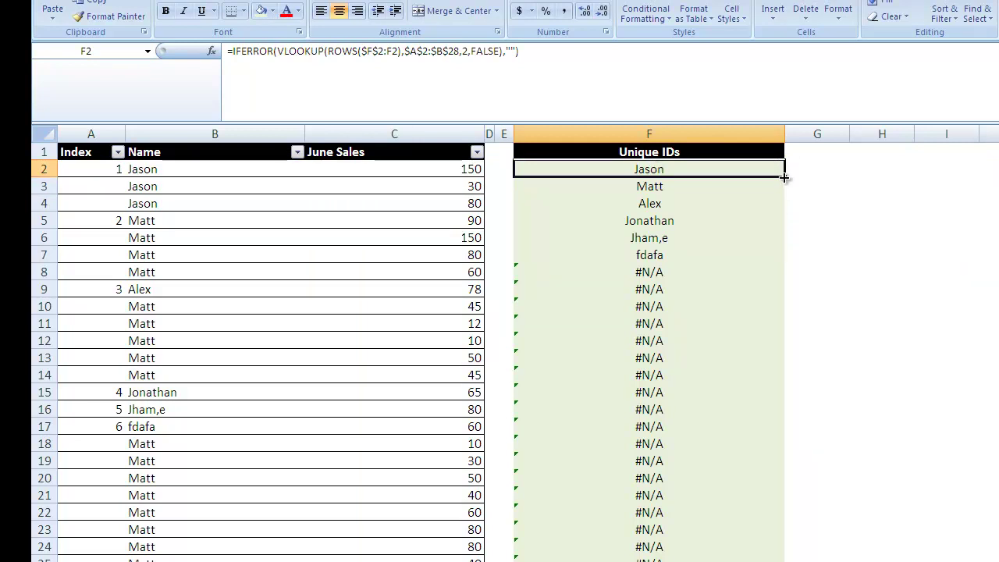
double_click(783, 178)
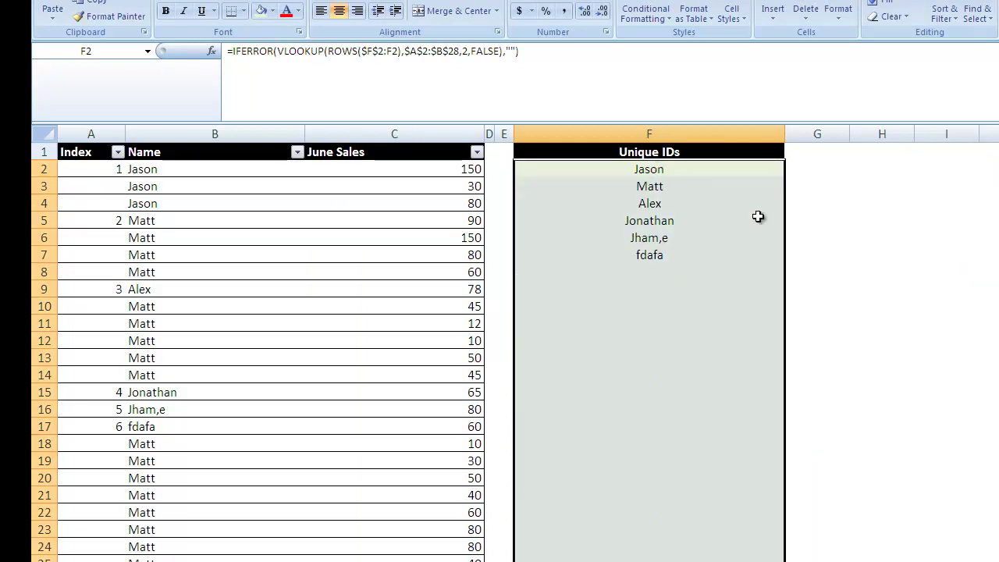